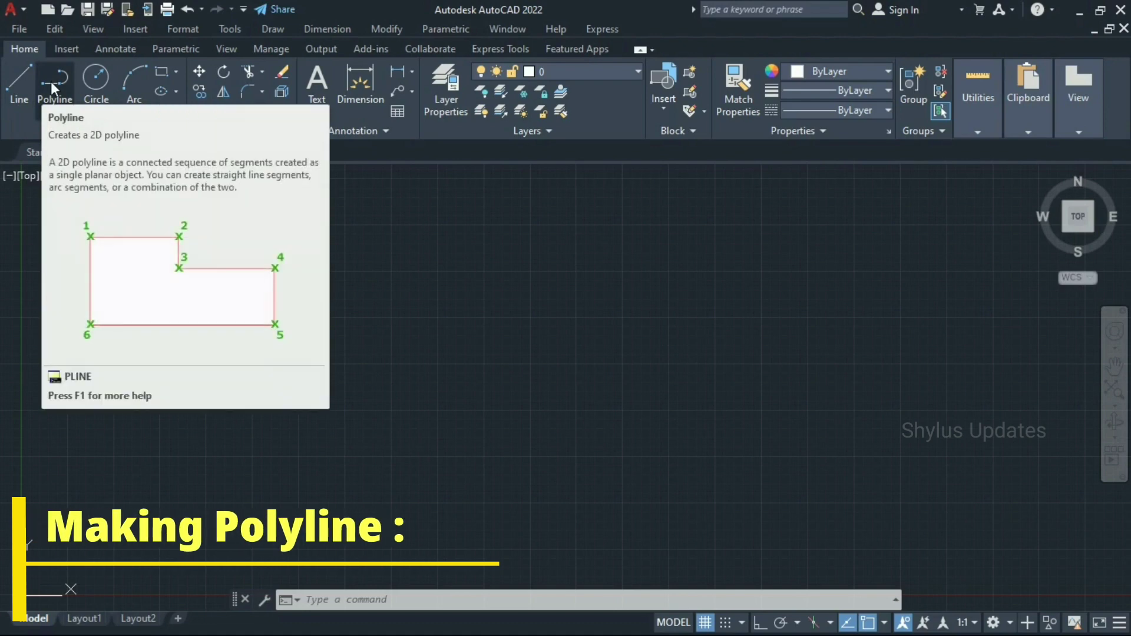
- Draw a zigzag polyline of five connected segments across the upper part of the empty drawing
{"action": "left_click", "coordinate": [58, 86]}
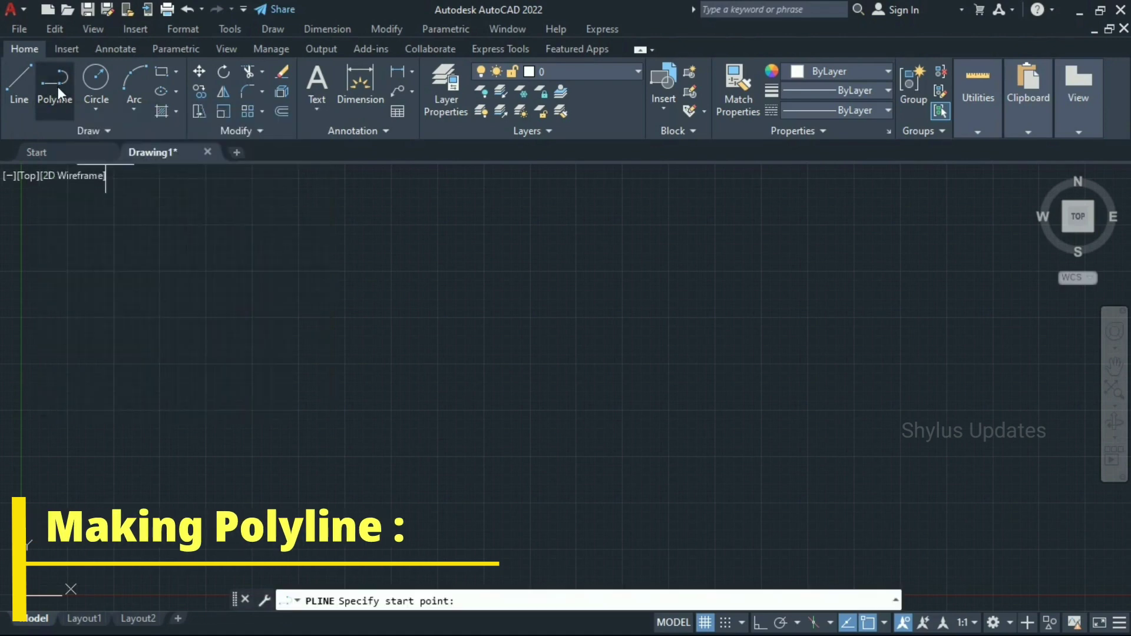
{"action": "left_click", "coordinate": [119, 321]}
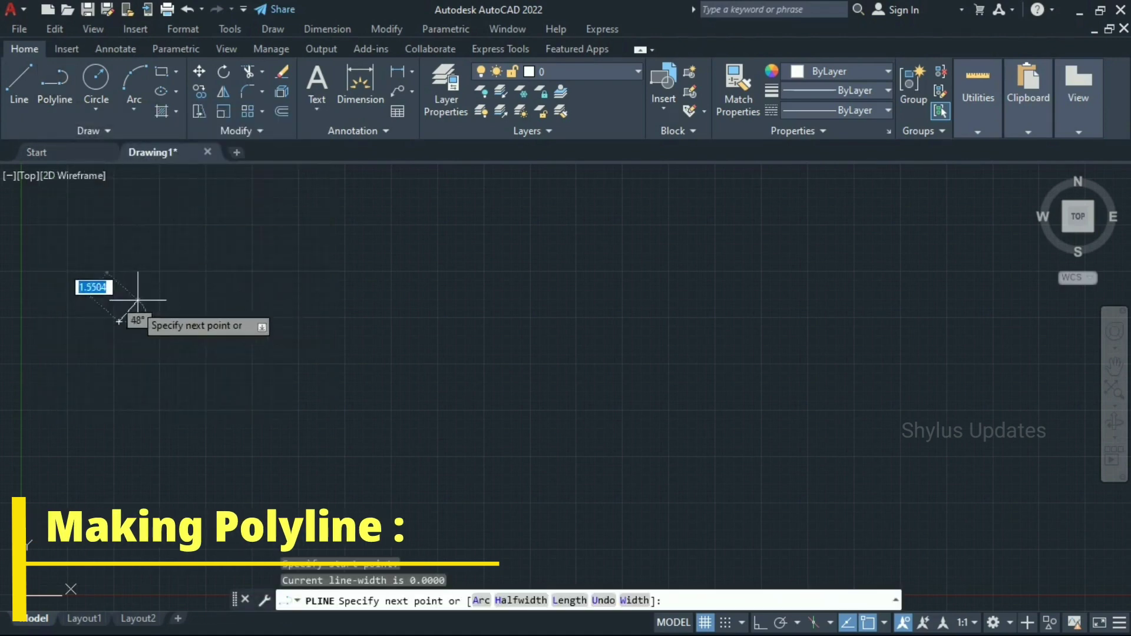
{"action": "left_click", "coordinate": [268, 208]}
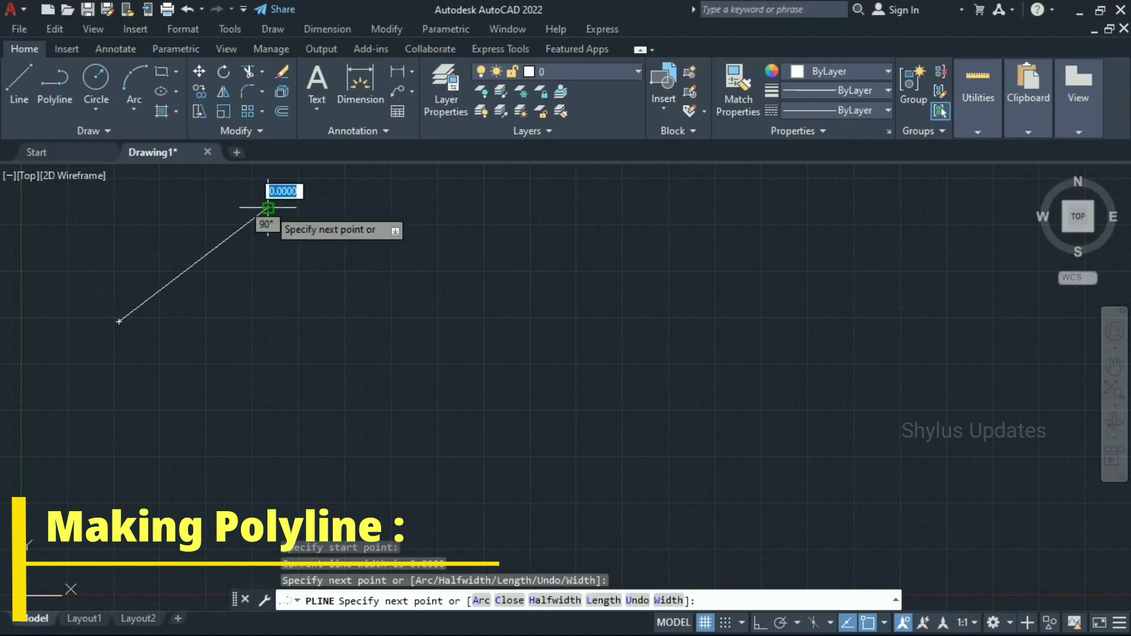
{"action": "left_click", "coordinate": [390, 319]}
{"action": "left_click", "coordinate": [564, 203]}
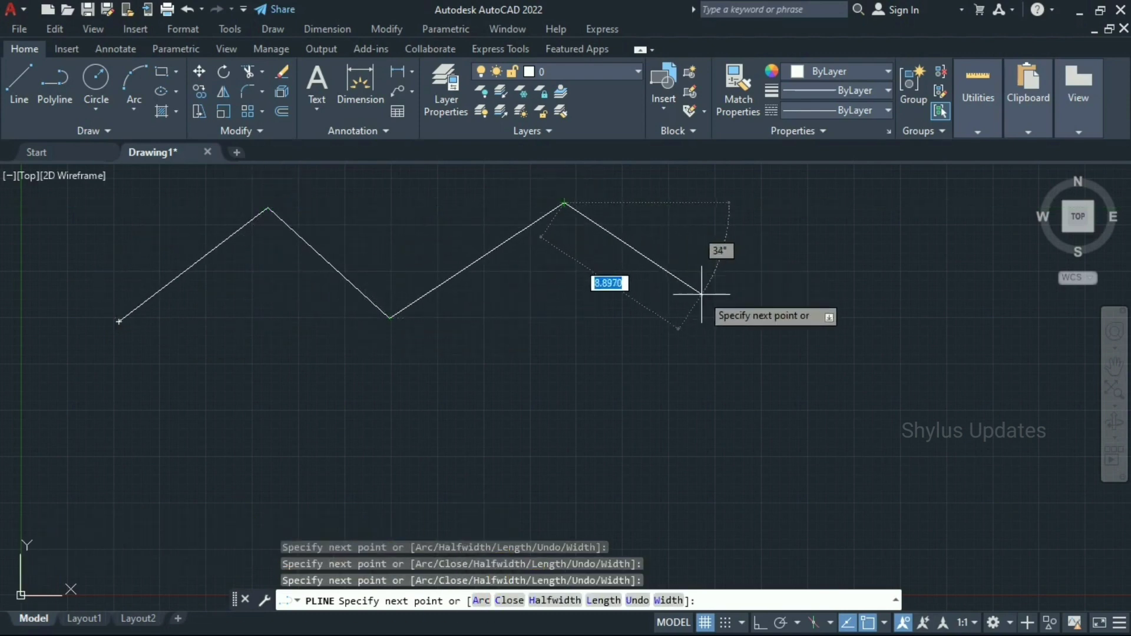
{"action": "left_click", "coordinate": [711, 312]}
{"action": "left_click", "coordinate": [866, 202]}
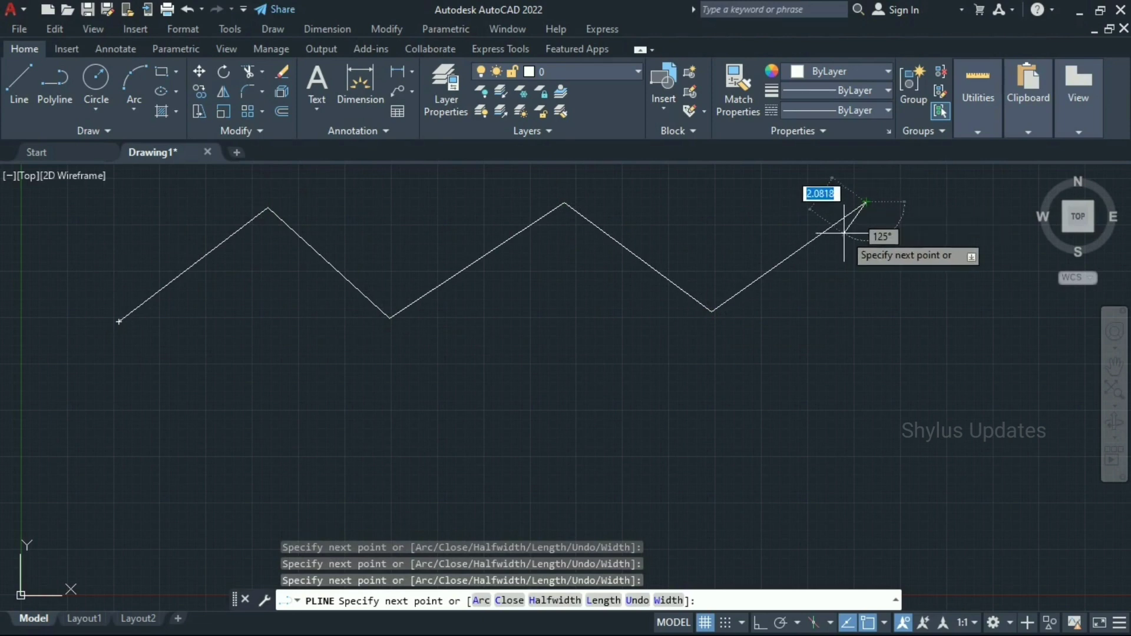
{"action": "key", "text": "Escape"}
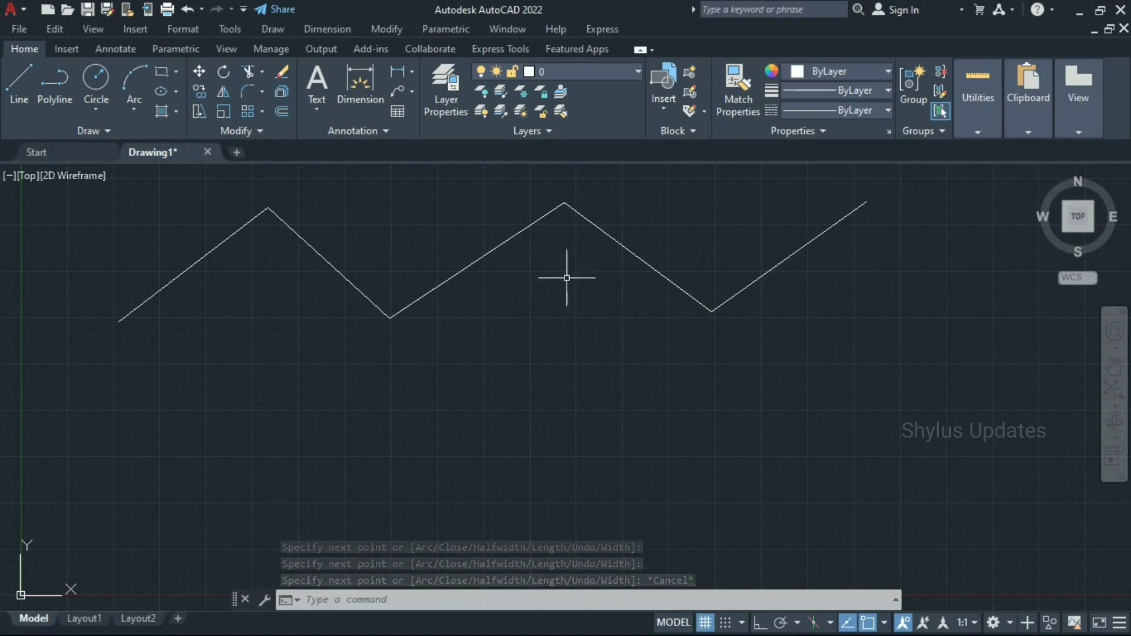
- Draw a matching five-segment zigzag below the polyline with the Line tool
{"action": "left_click", "coordinate": [16, 78]}
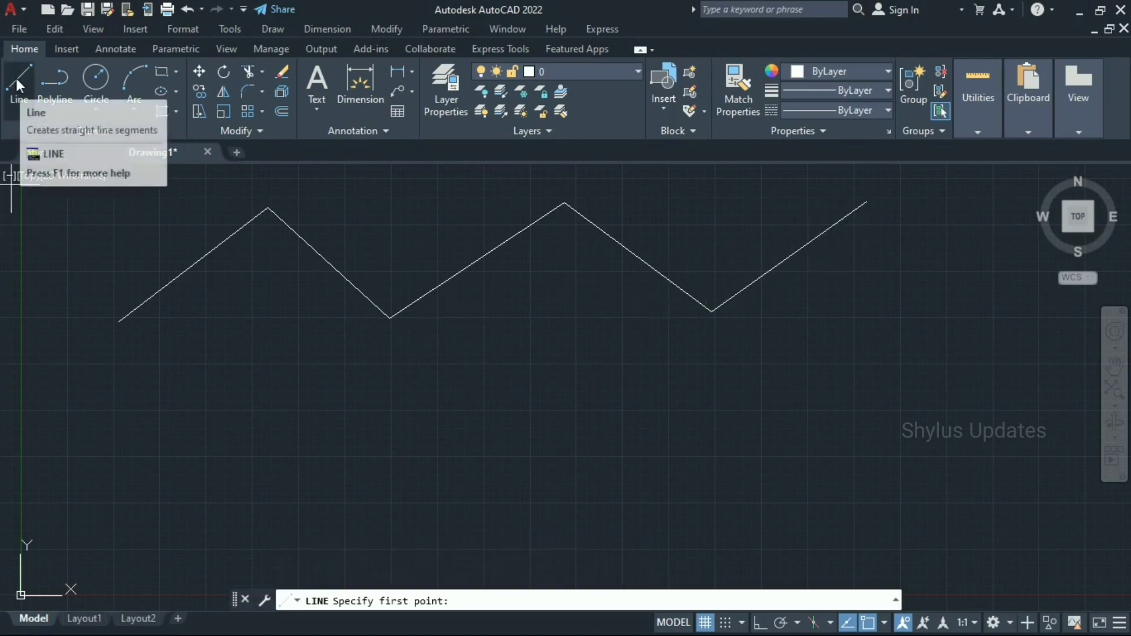
{"action": "left_click", "coordinate": [16, 78]}
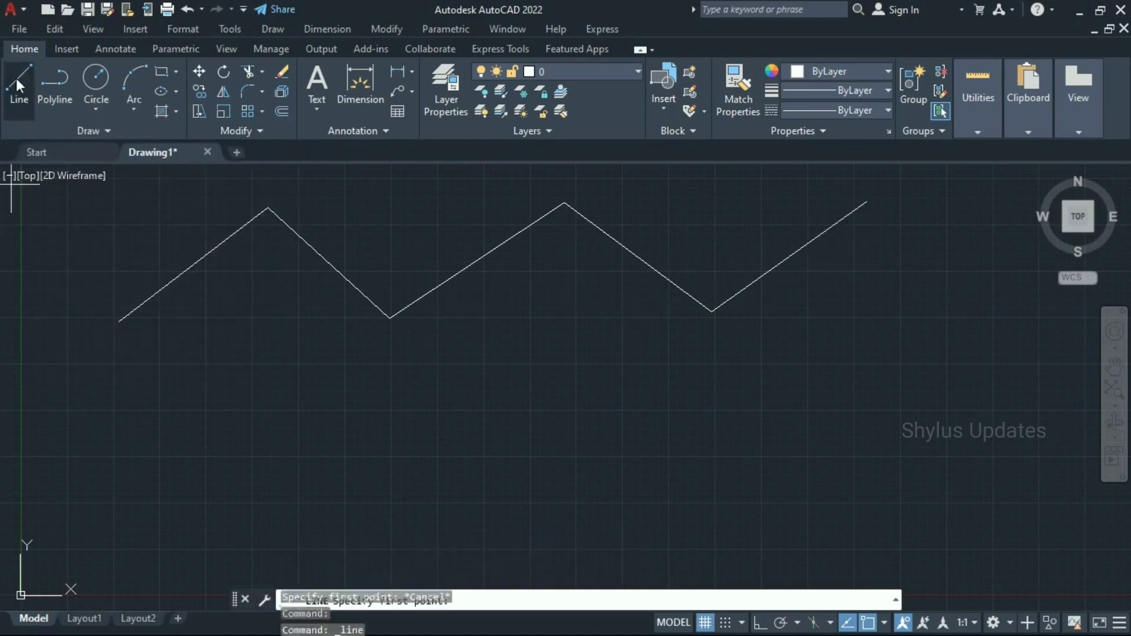
{"action": "left_click", "coordinate": [124, 445]}
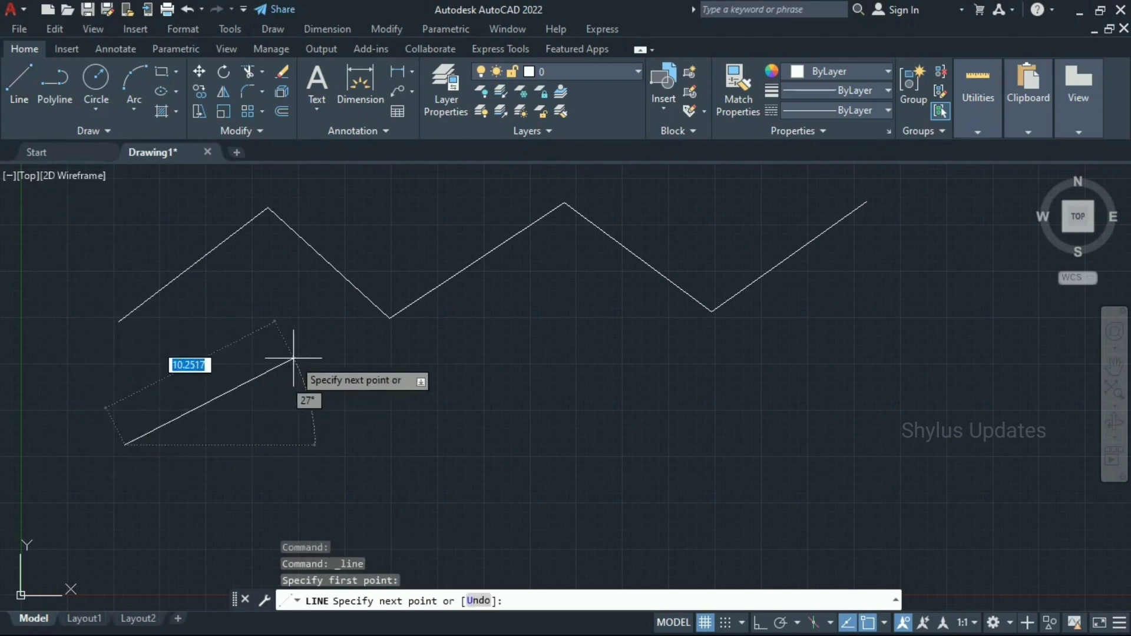
{"action": "left_click", "coordinate": [261, 365]}
{"action": "left_click", "coordinate": [406, 457]}
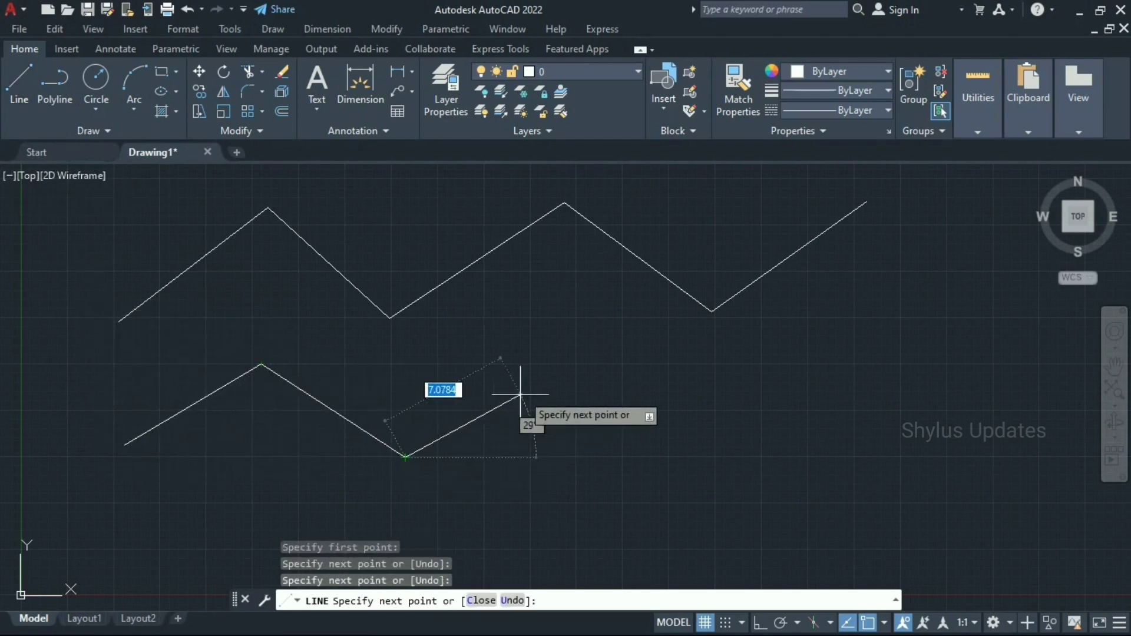
{"action": "left_click", "coordinate": [571, 370]}
{"action": "left_click", "coordinate": [713, 470]}
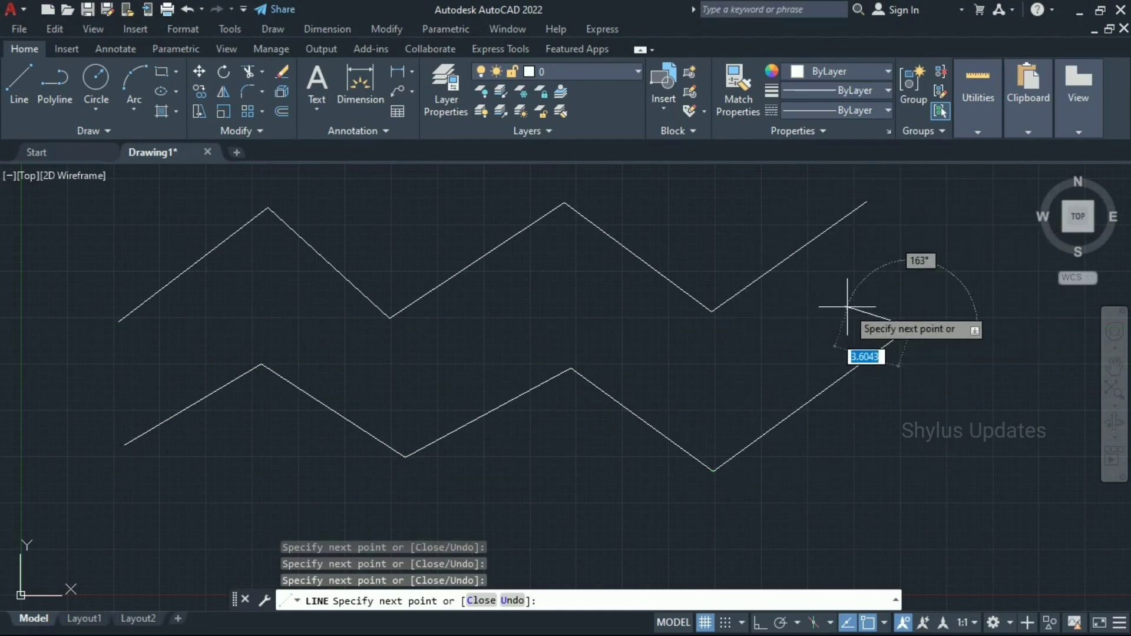
{"action": "key", "text": "Escape"}
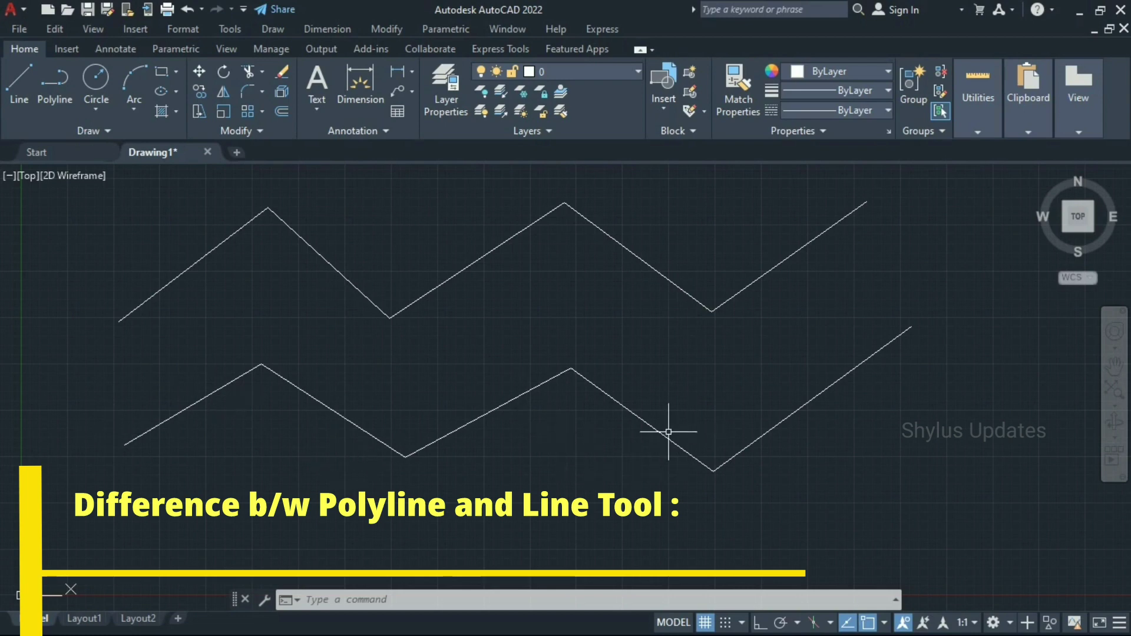
- Select the upper polyline and each segment of the lower zigzag to compare how the two behave as objects
{"action": "left_click", "coordinate": [476, 264]}
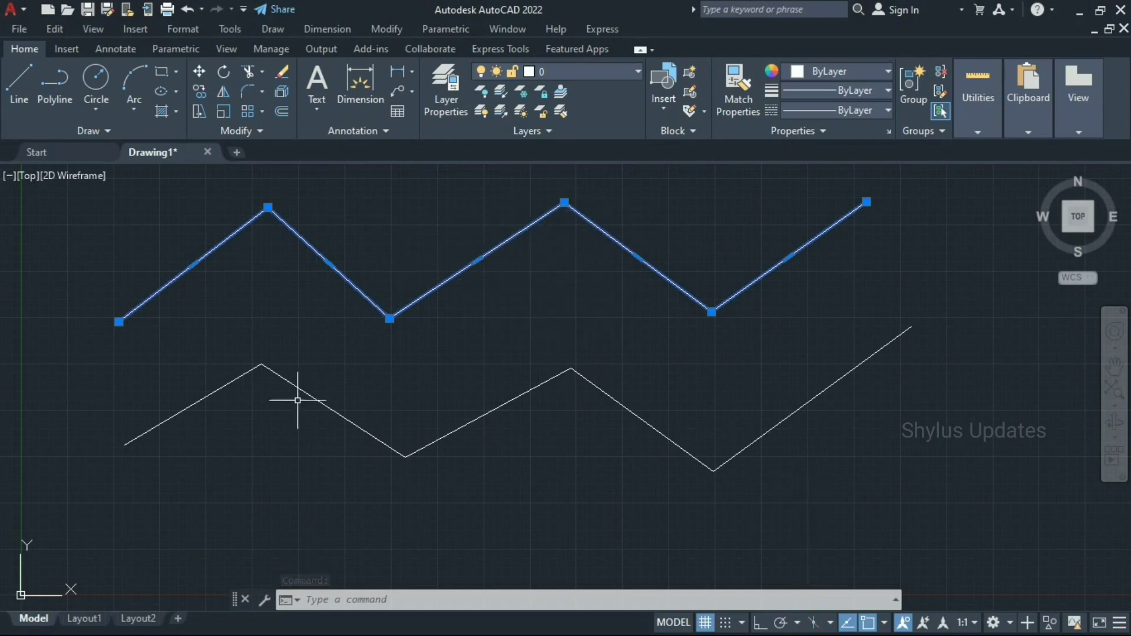
{"action": "left_click", "coordinate": [198, 400]}
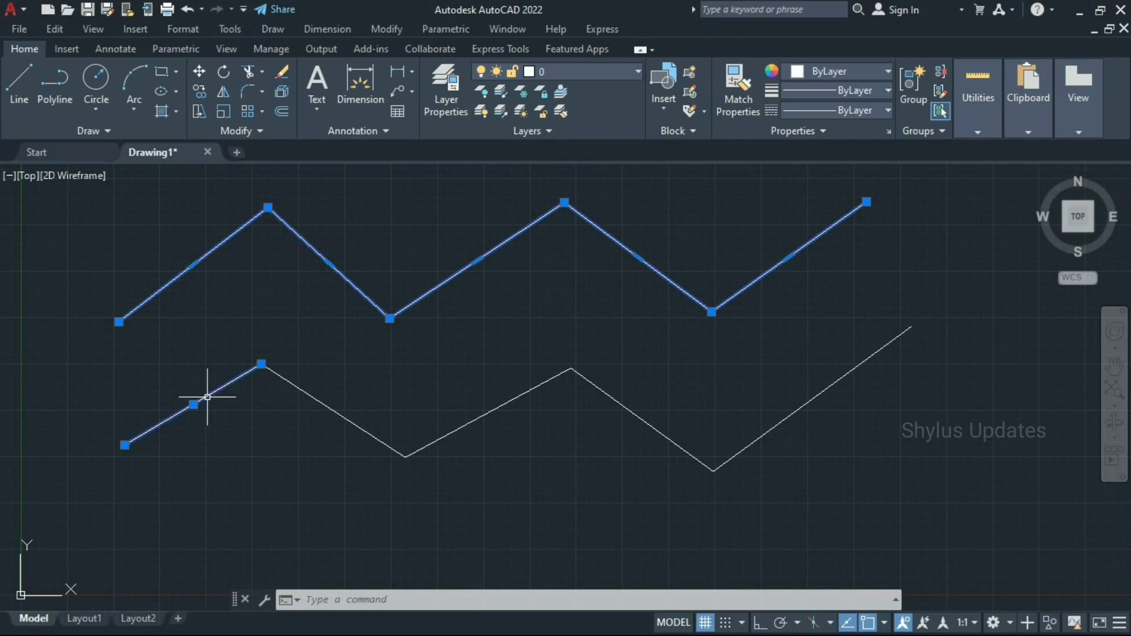
{"action": "left_click", "coordinate": [511, 400]}
{"action": "left_click", "coordinate": [781, 421]}
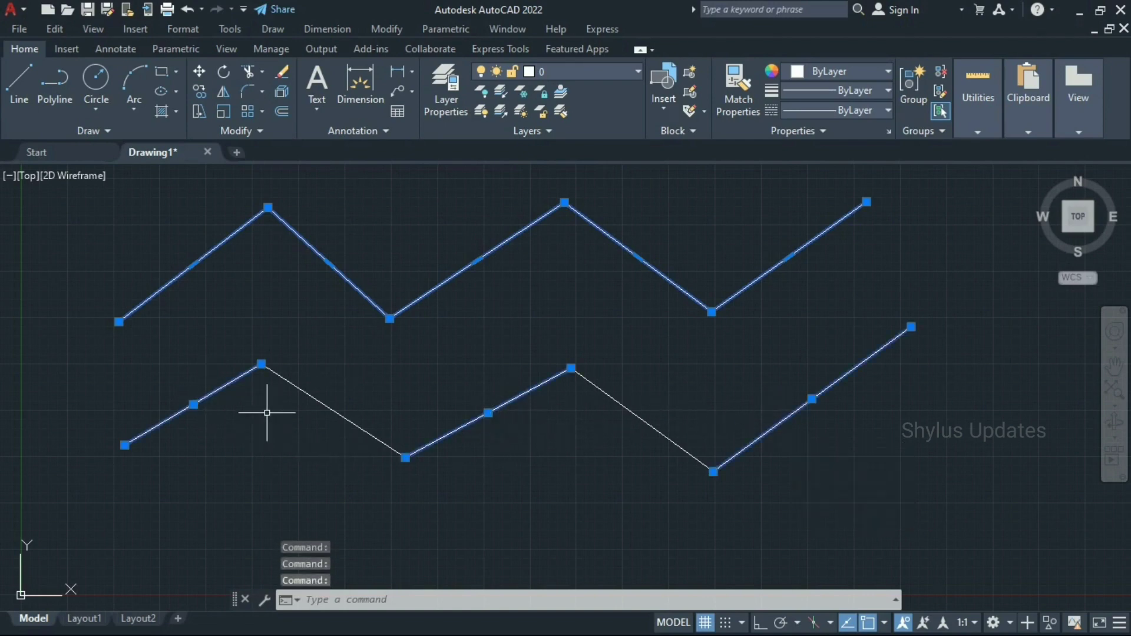
{"action": "left_click", "coordinate": [333, 411]}
{"action": "left_click", "coordinate": [637, 423]}
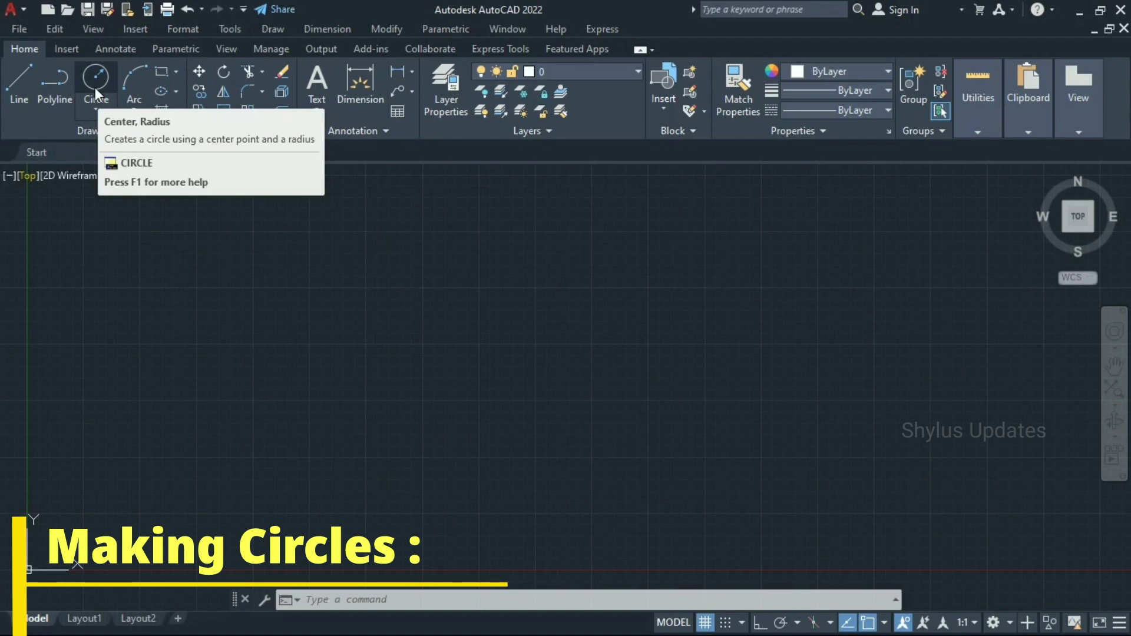
- Draw a circle by center and radius in the empty drawing, entering a radius of 50
{"action": "left_click", "coordinate": [94, 87]}
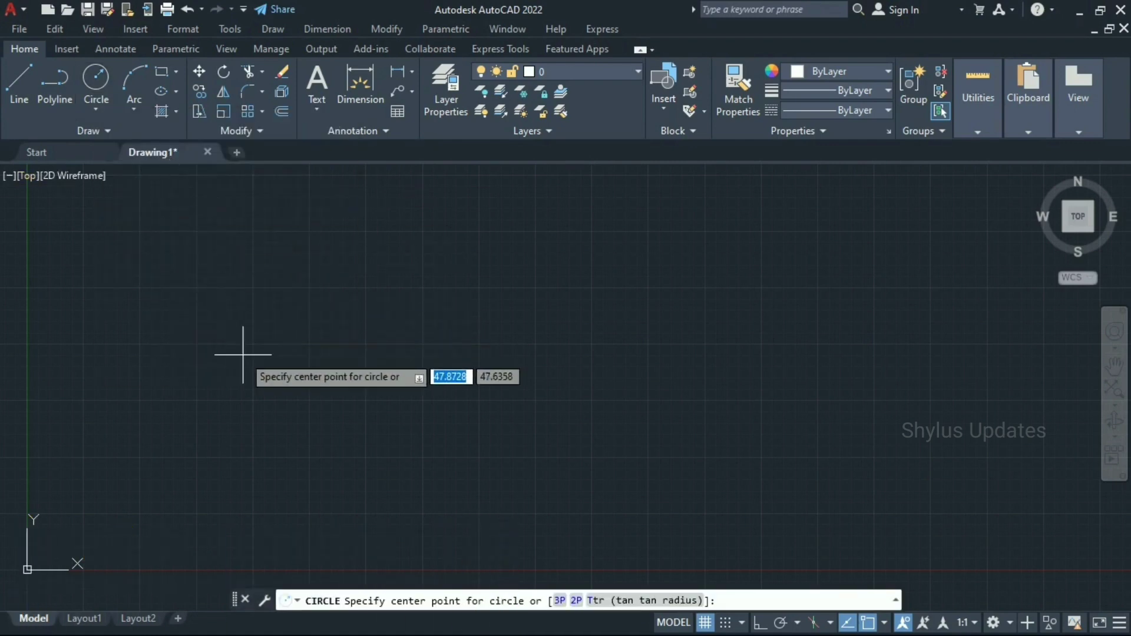
{"action": "left_click", "coordinate": [231, 374]}
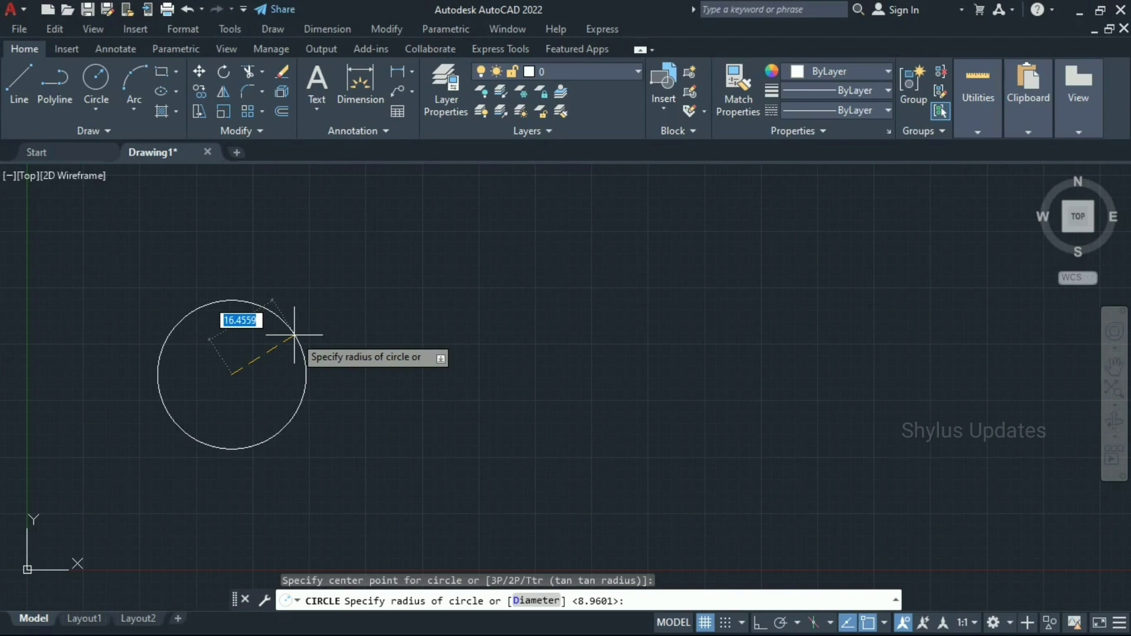
{"action": "type", "text": "50"}
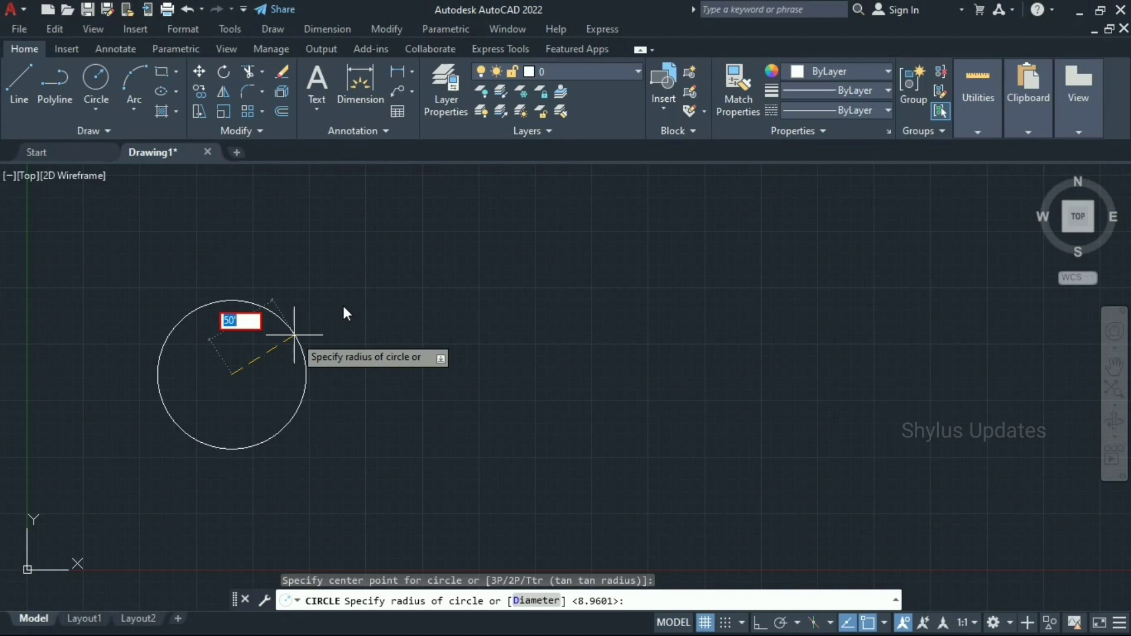
{"action": "key", "text": "Return"}
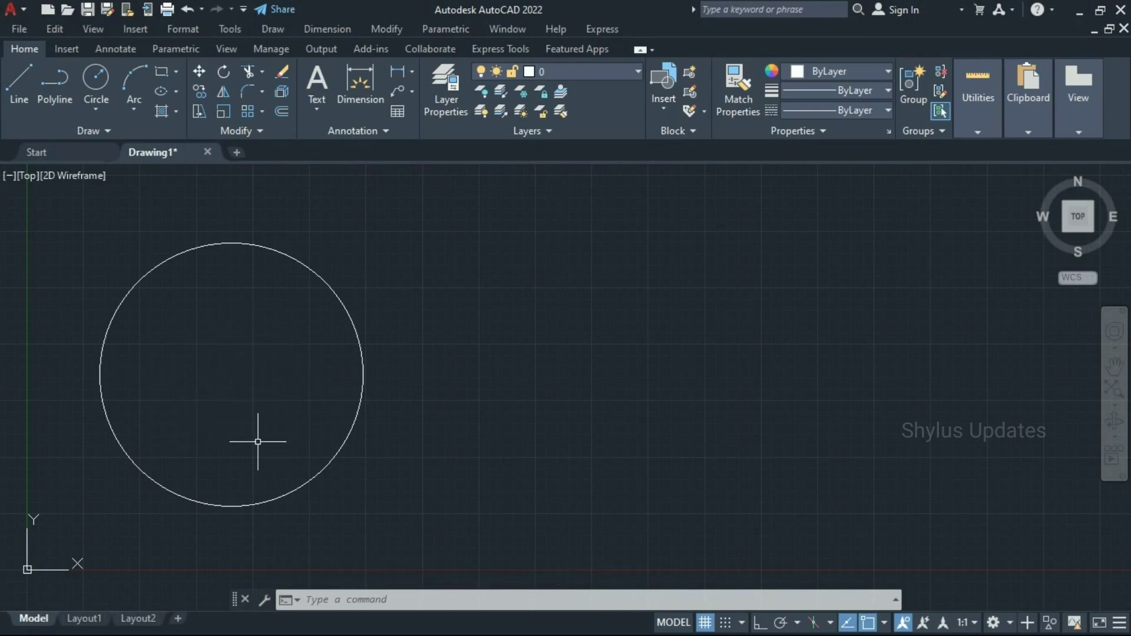
- Draw a second circle beside the first one using the Diameter option, entering a diameter of 50
{"action": "left_click", "coordinate": [101, 84]}
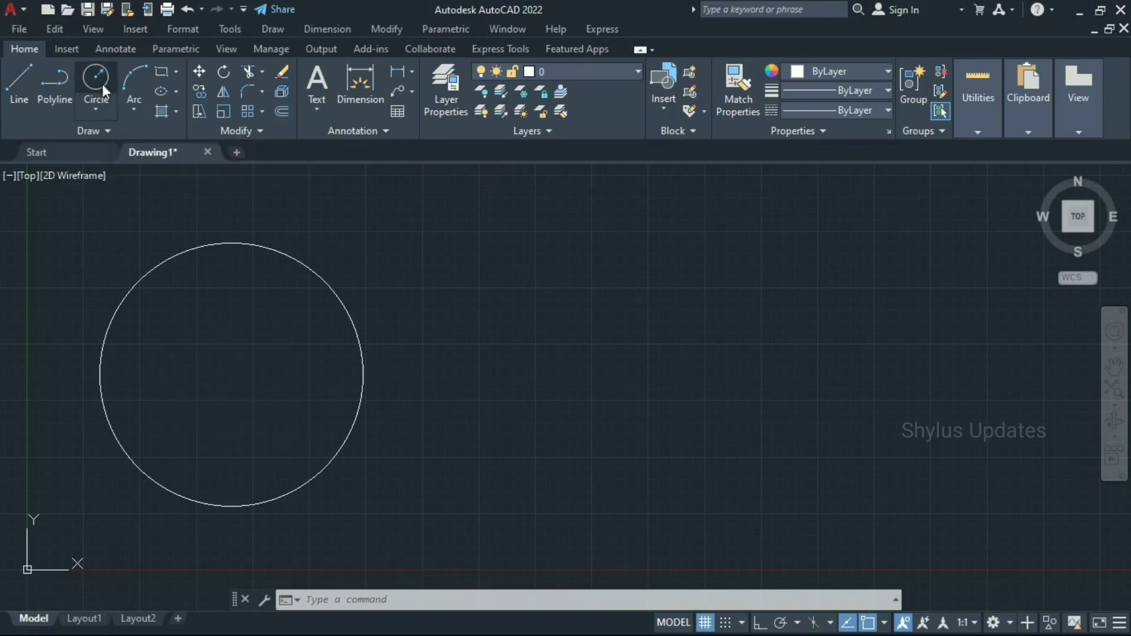
{"action": "left_click", "coordinate": [548, 336]}
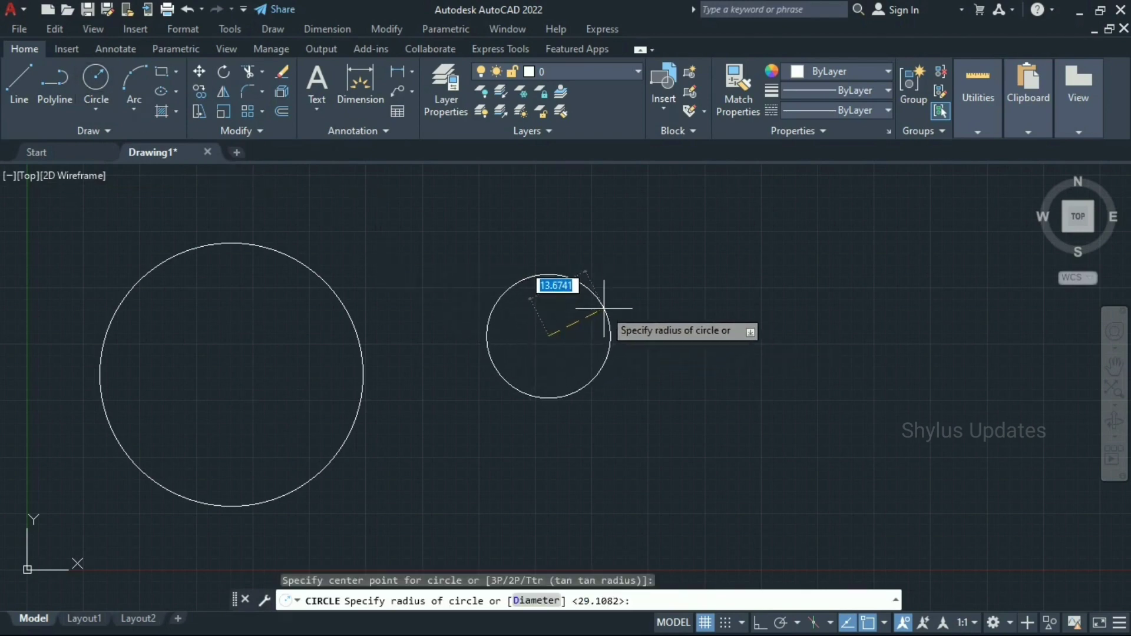
{"action": "left_click", "coordinate": [538, 601]}
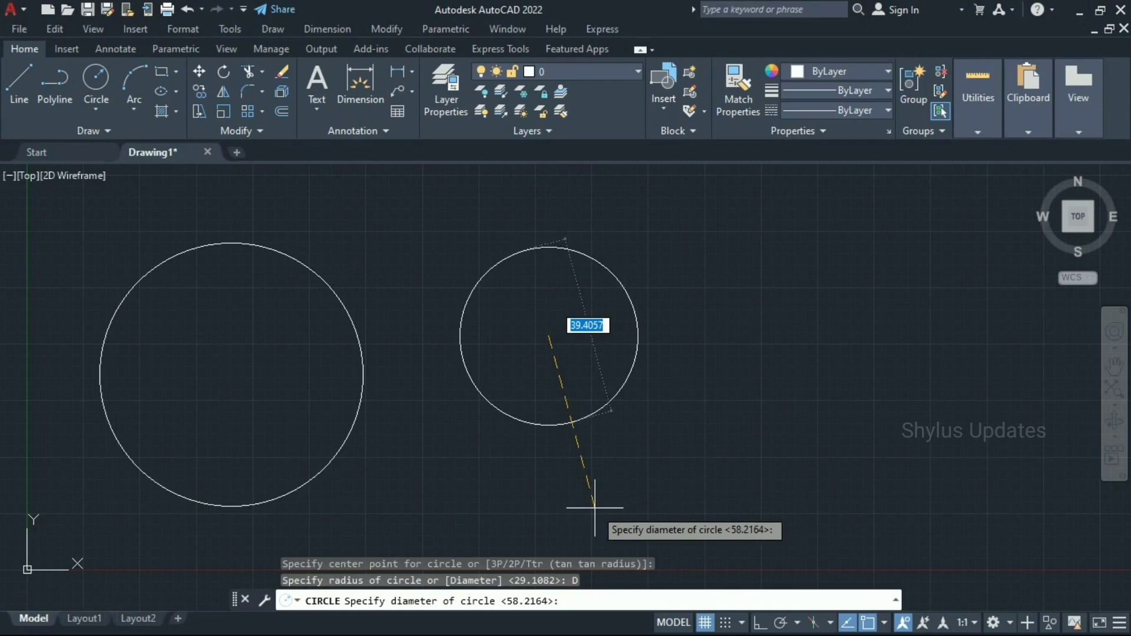
{"action": "type", "text": "32"}
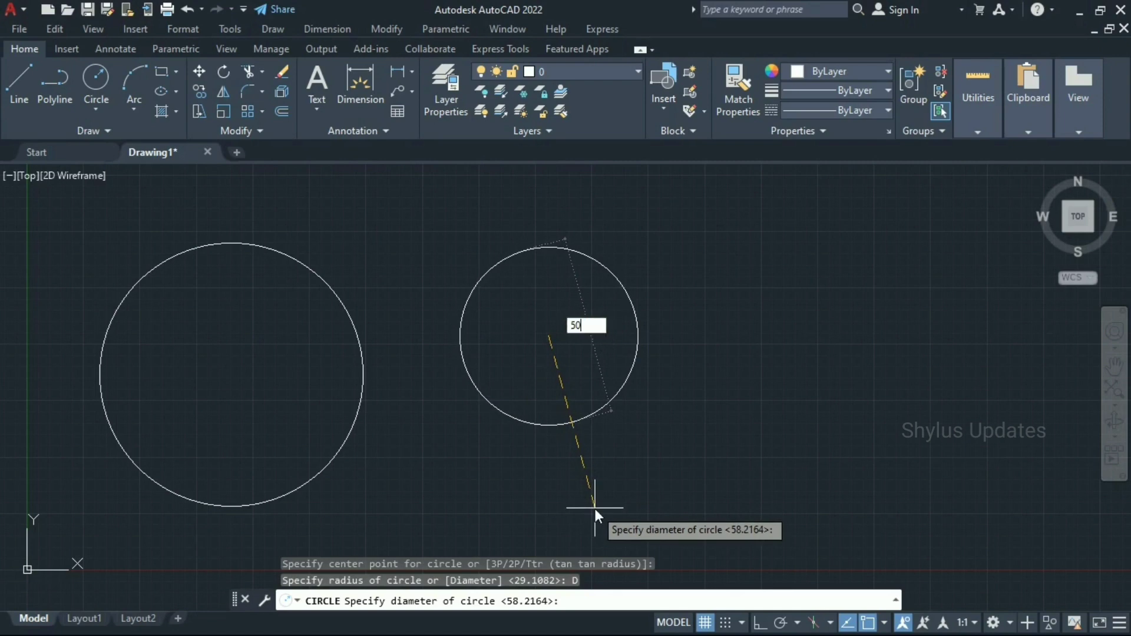
{"action": "key", "text": "Return"}
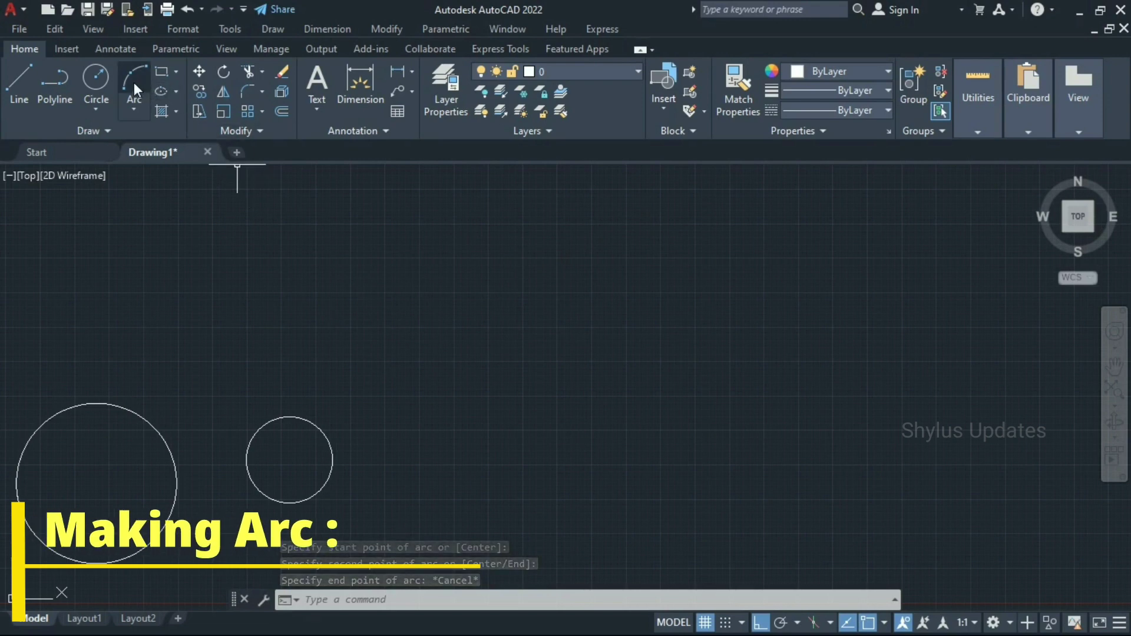
- Draw a three-point arc bulging upward, above and beyond the small circle, with Ortho mode turned off
{"action": "left_click", "coordinate": [133, 82]}
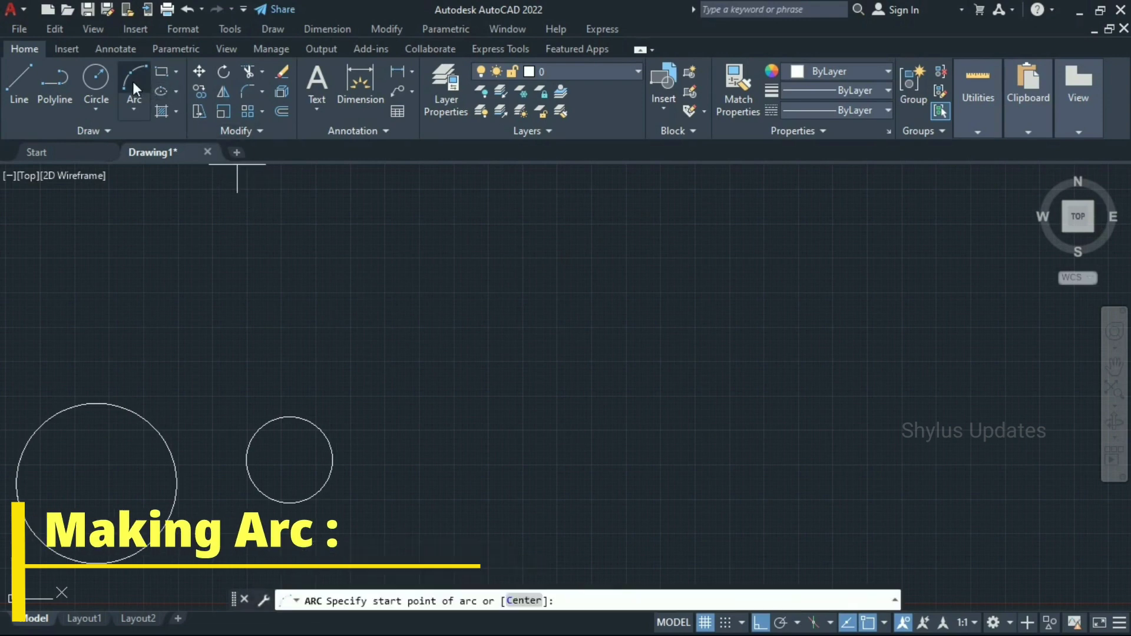
{"action": "left_click", "coordinate": [426, 336]}
{"action": "key", "text": "F8"}
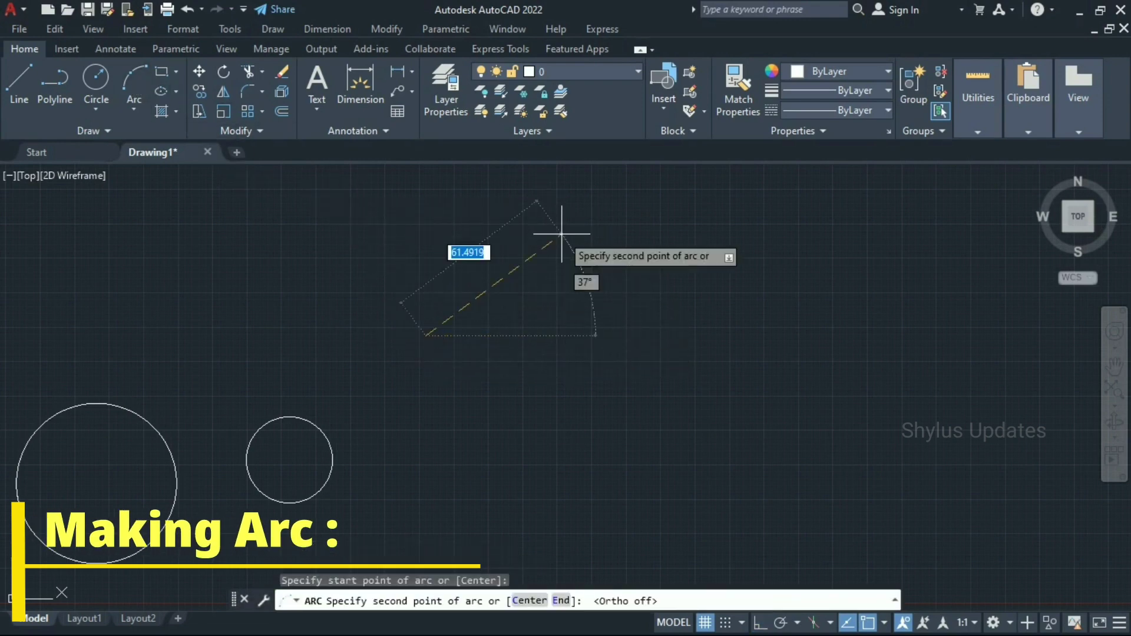
{"action": "left_click", "coordinate": [561, 234]}
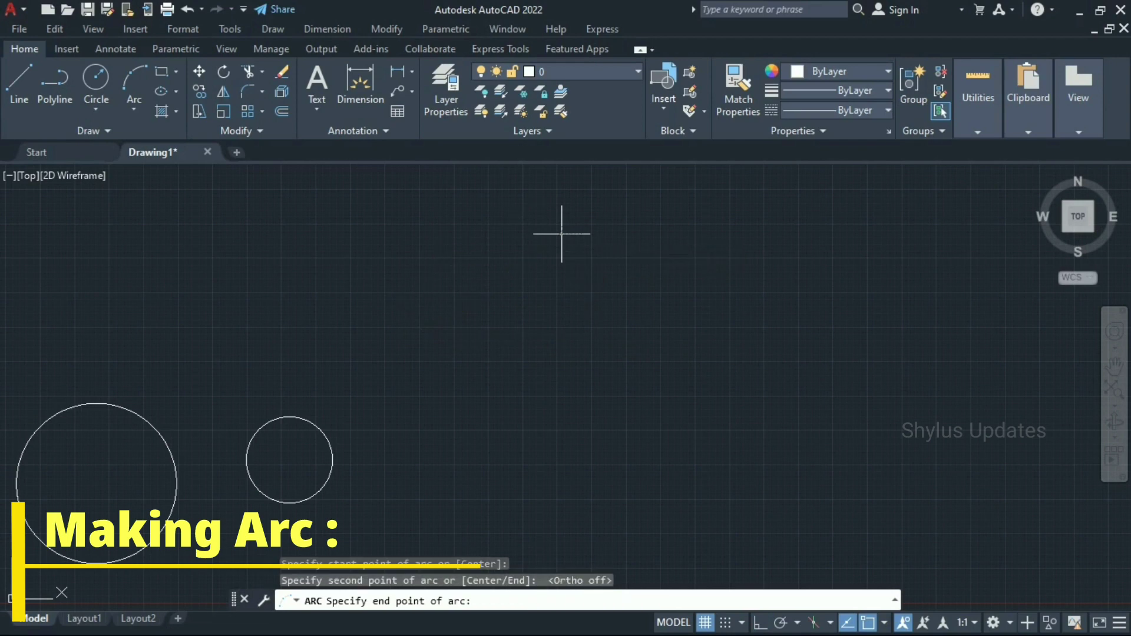
{"action": "left_click", "coordinate": [660, 329]}
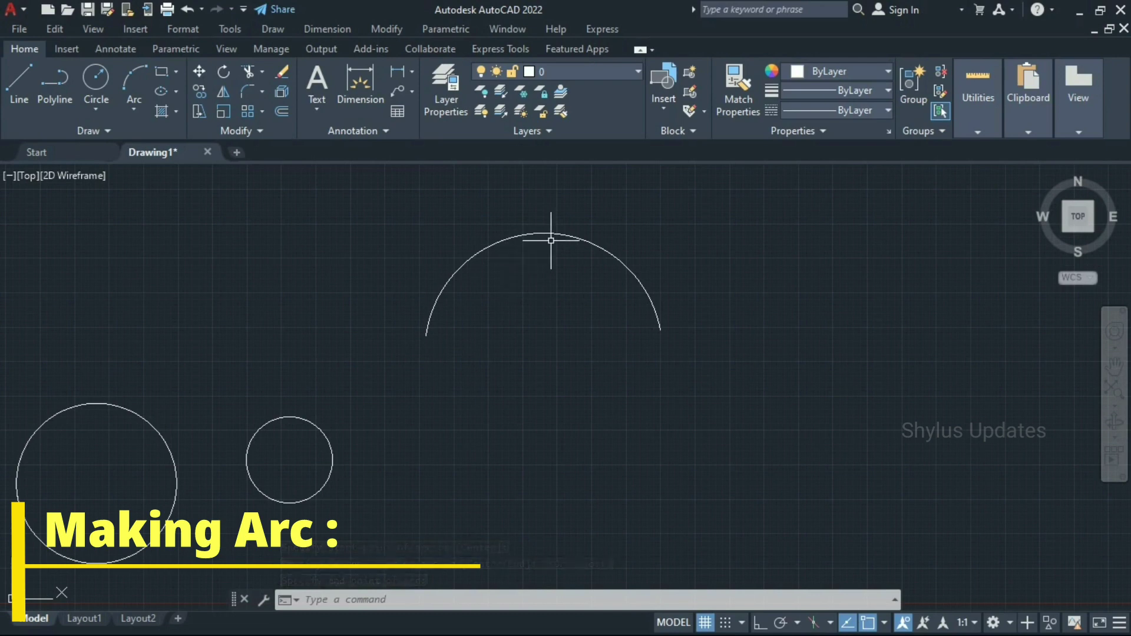
{"action": "left_click", "coordinate": [134, 101]}
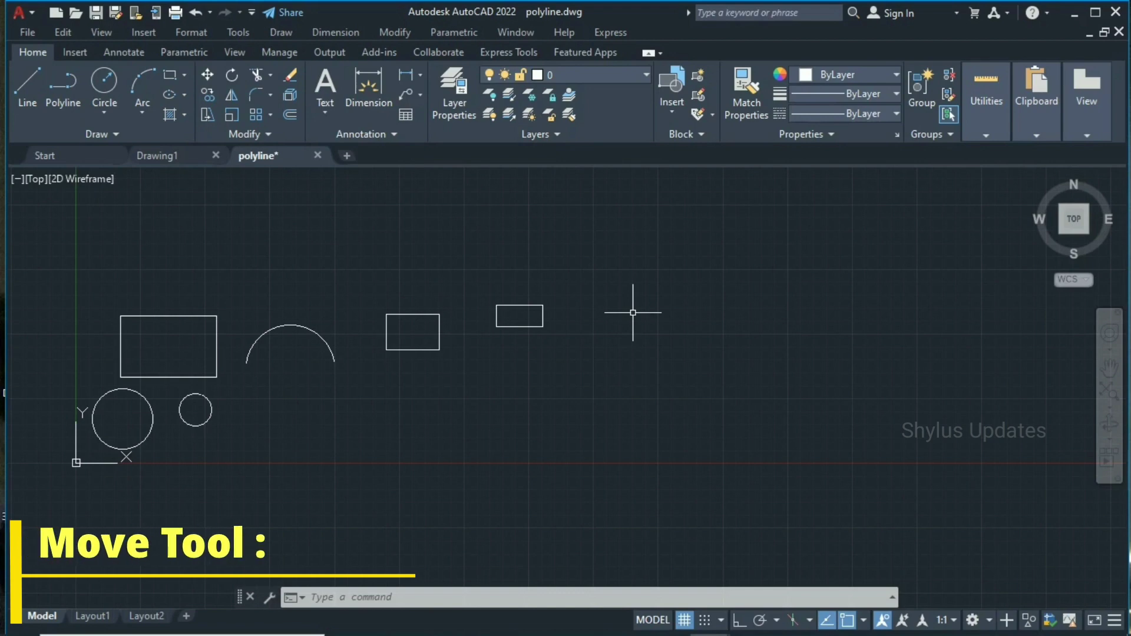
{"action": "mouse_move", "coordinate": [632, 301]}
{"action": "middle_mouse_down"}
{"action": "mouse_move", "coordinate": [651, 308]}
{"action": "mouse_move", "coordinate": [642, 366]}
{"action": "mouse_move", "coordinate": [654, 351]}
{"action": "mouse_move", "coordinate": [621, 379]}
{"action": "mouse_move", "coordinate": [623, 356]}
{"action": "mouse_move", "coordinate": [636, 366]}
{"action": "mouse_move", "coordinate": [624, 399]}
{"action": "mouse_move", "coordinate": [606, 377]}
{"action": "mouse_move", "coordinate": [625, 363]}
{"action": "mouse_move", "coordinate": [613, 404]}
{"action": "mouse_move", "coordinate": [589, 366]}
{"action": "mouse_move", "coordinate": [669, 351]}
{"action": "mouse_move", "coordinate": [663, 422]}
{"action": "mouse_move", "coordinate": [621, 391]}
{"action": "mouse_move", "coordinate": [697, 355]}
{"action": "mouse_move", "coordinate": [692, 437]}
{"action": "mouse_move", "coordinate": [623, 361]}
{"action": "mouse_move", "coordinate": [669, 366]}
{"action": "middle_mouse_up"}
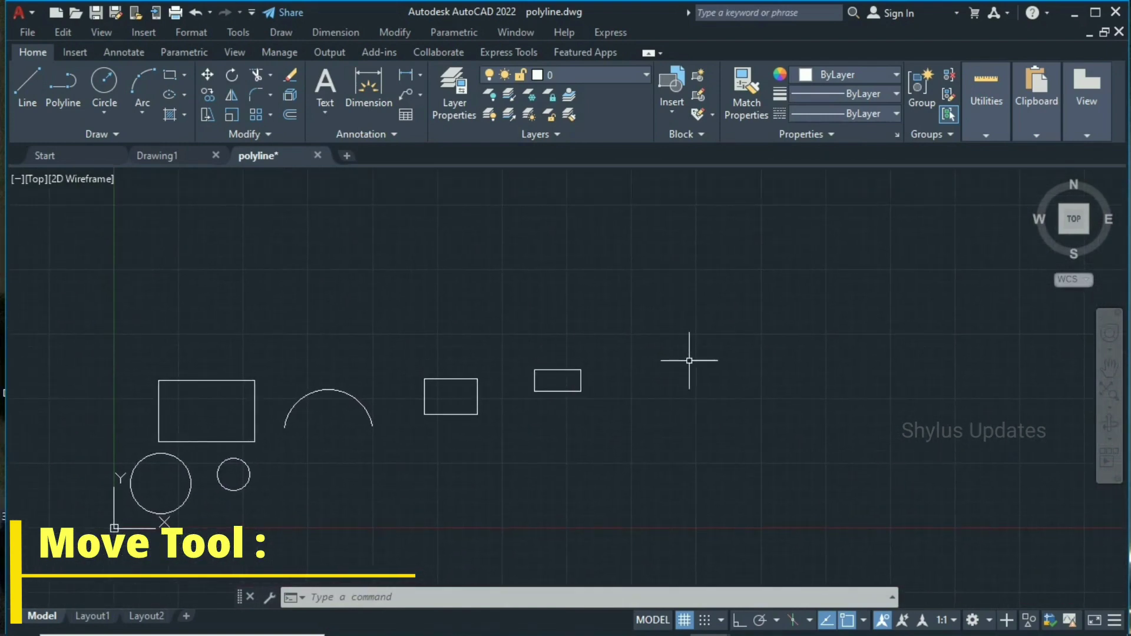
{"action": "left_click", "coordinate": [477, 395]}
{"action": "left_click", "coordinate": [210, 74]}
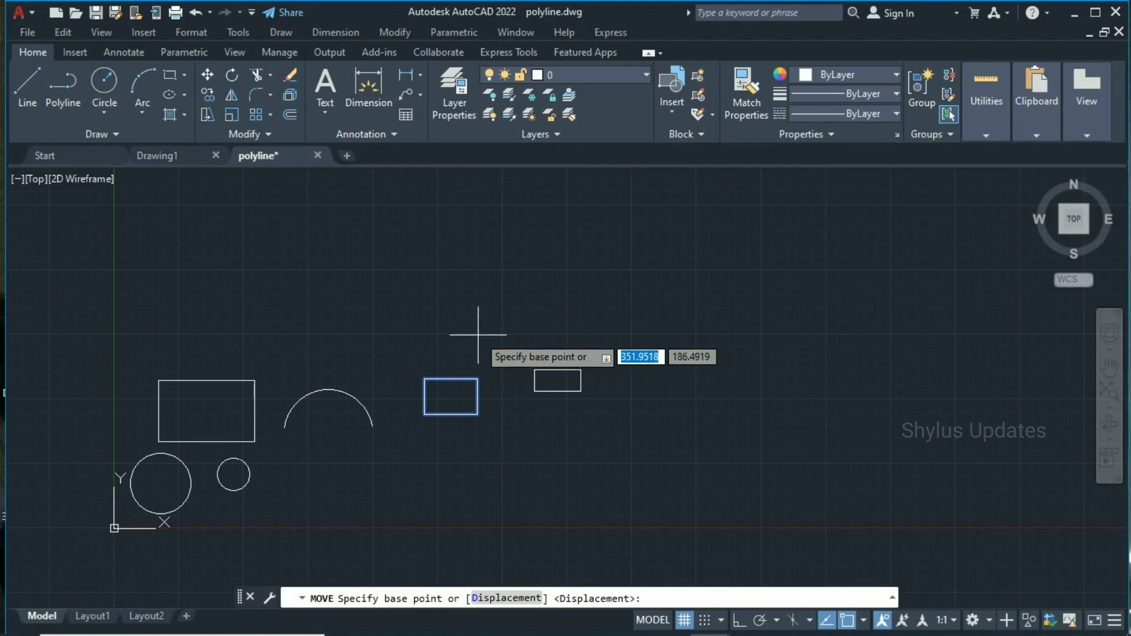
{"action": "key", "text": "Escape"}
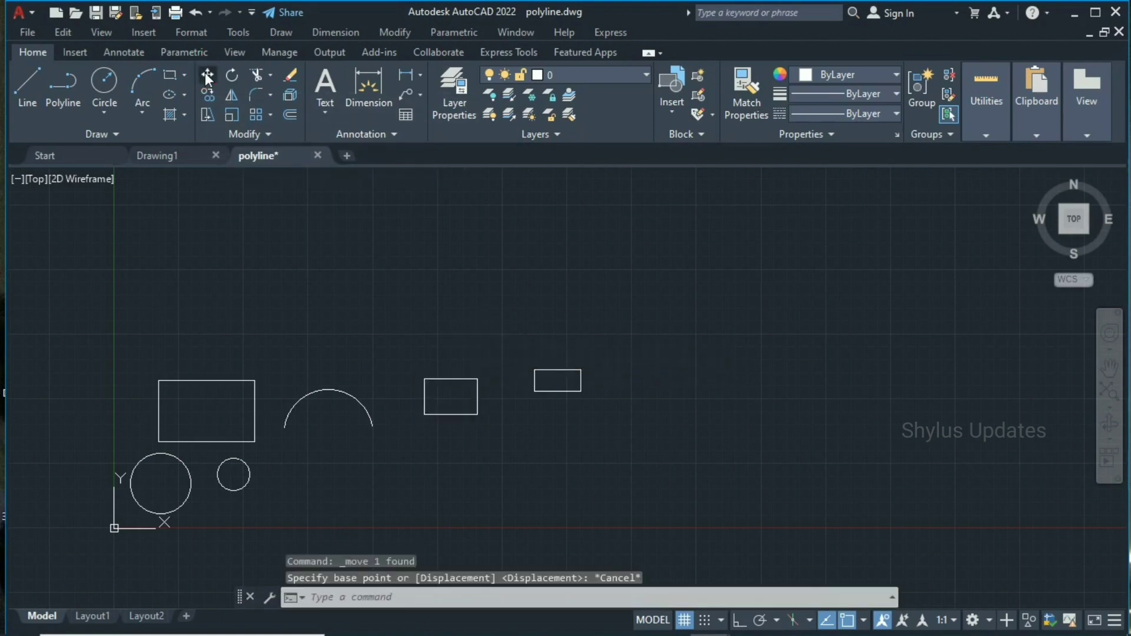
{"action": "left_click", "coordinate": [206, 74]}
{"action": "key", "text": "Escape"}
- Move the medium rectangle by its lower-left corner to empty space above and beyond the smallest rectangle
{"action": "left_click", "coordinate": [206, 75]}
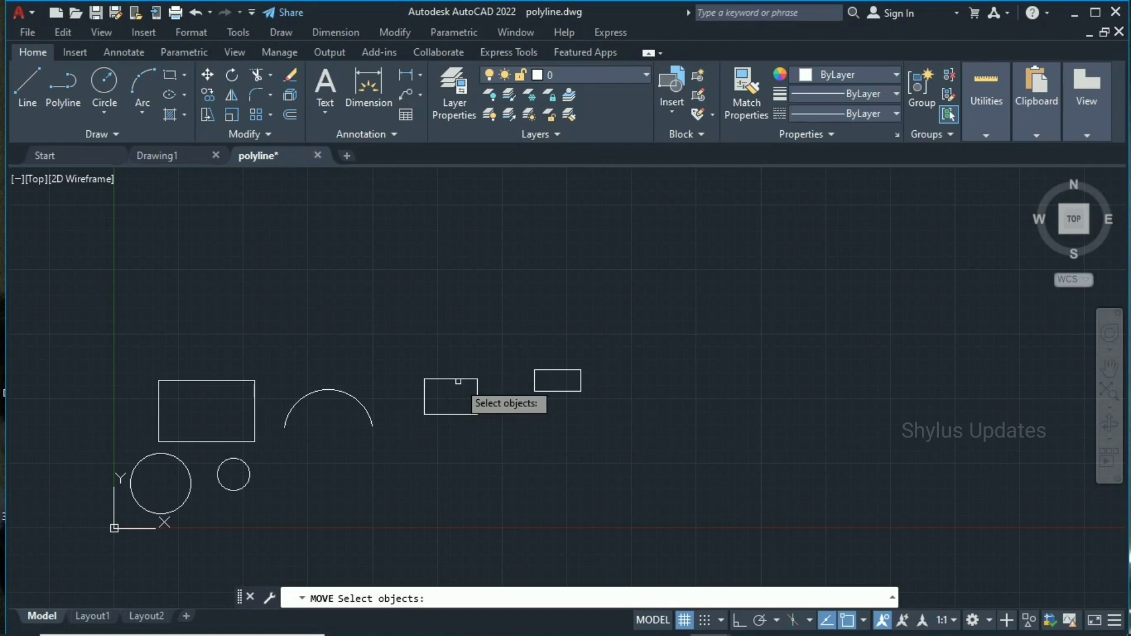
{"action": "left_click", "coordinate": [458, 381]}
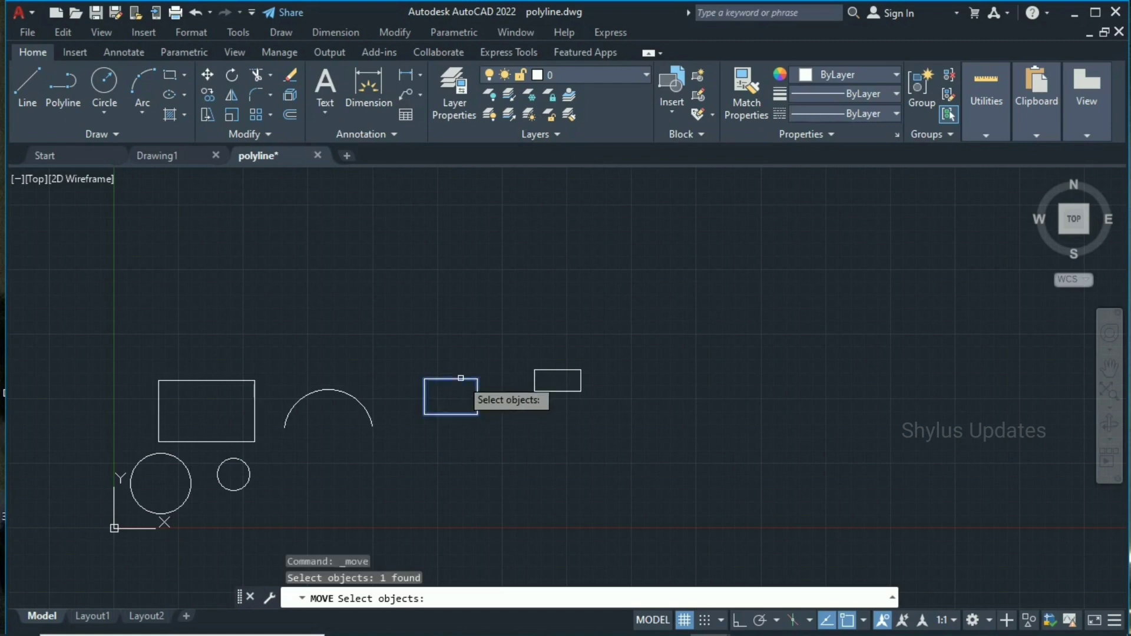
{"action": "key", "text": "Return"}
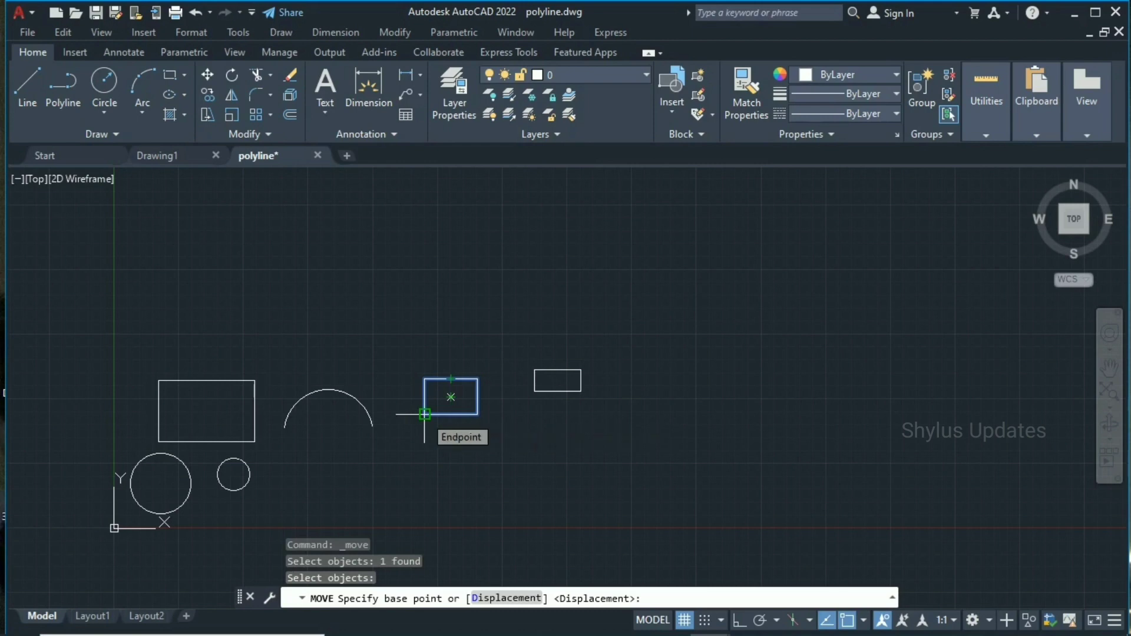
{"action": "left_click", "coordinate": [424, 414]}
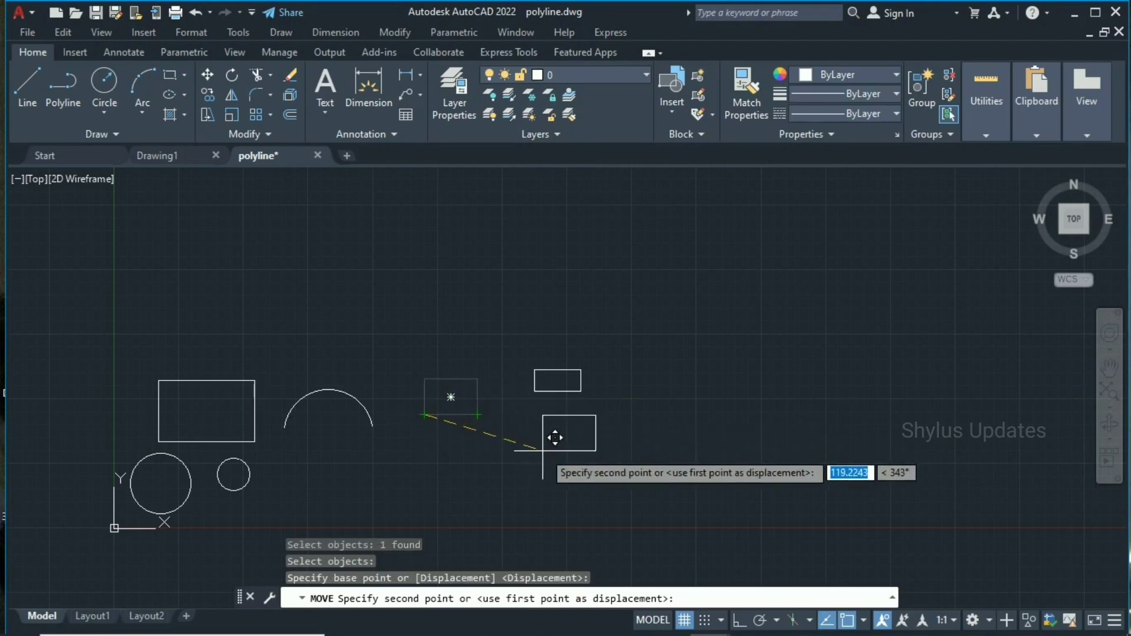
{"action": "left_click", "coordinate": [668, 264]}
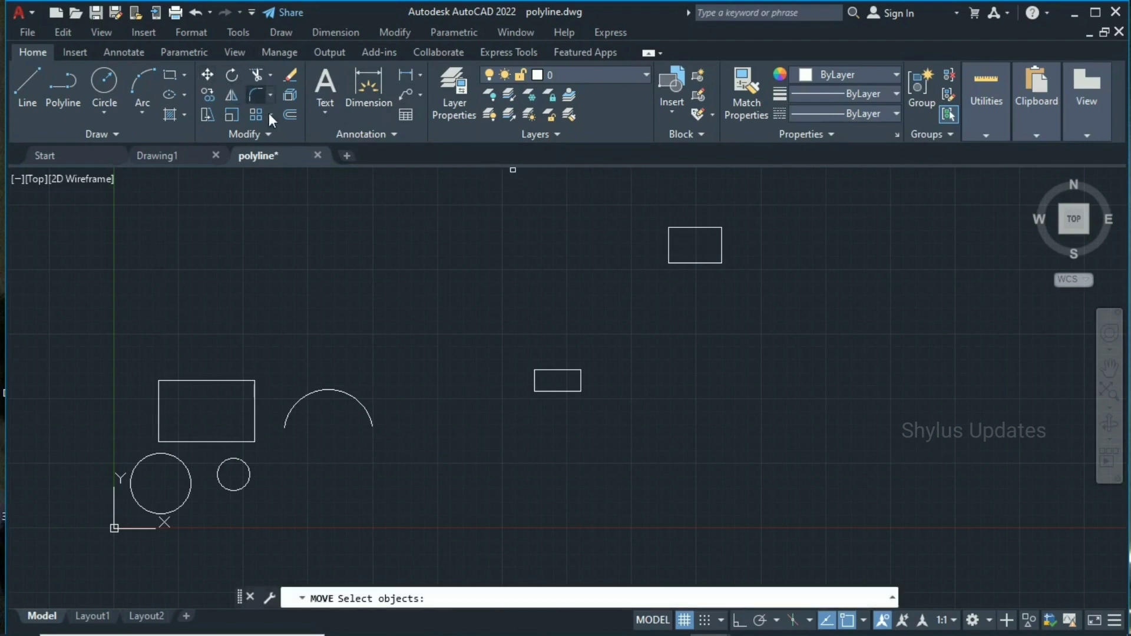
- Move the arc by its midpoint so it sits just left of the relocated rectangle, level with its upper edge
{"action": "left_click", "coordinate": [335, 391]}
{"action": "key", "text": "Return"}
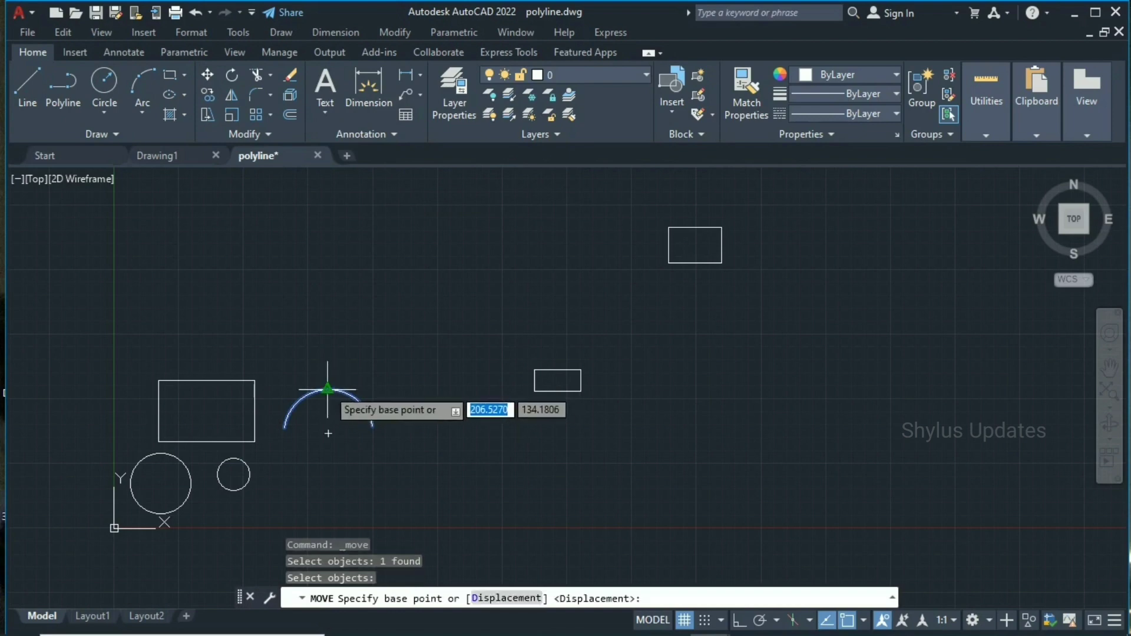
{"action": "left_click", "coordinate": [328, 388]}
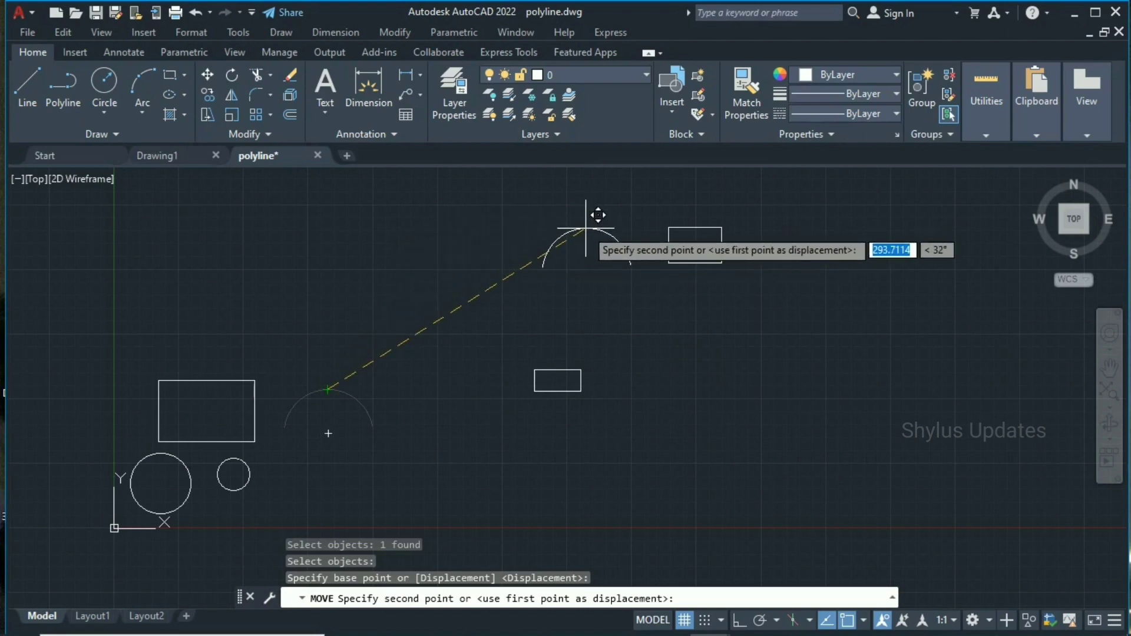
{"action": "left_click", "coordinate": [585, 228]}
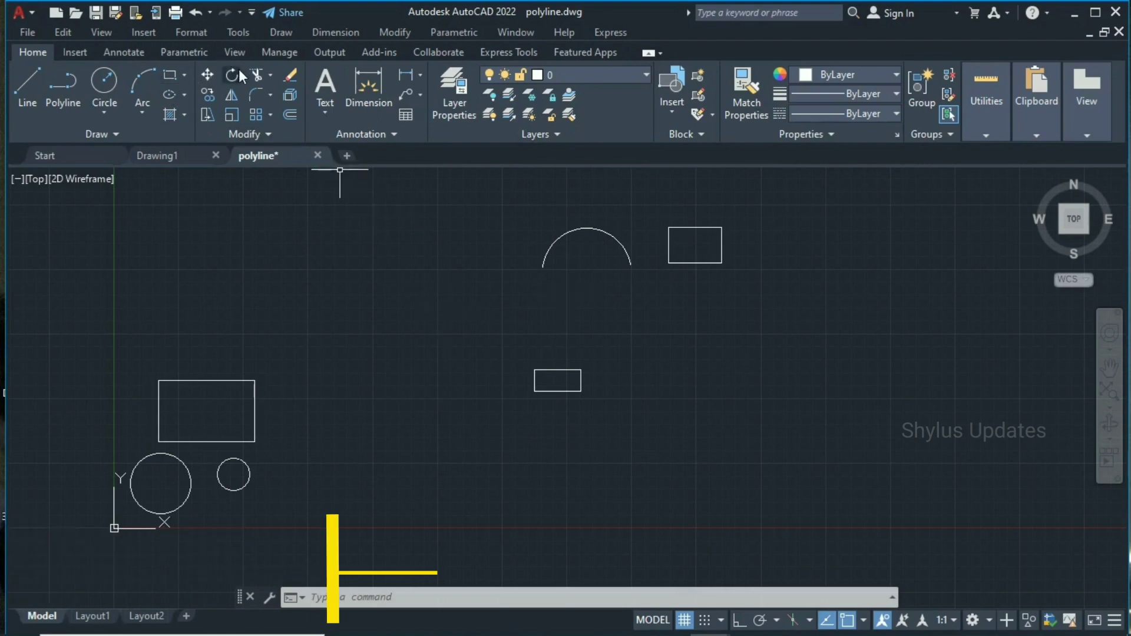
- Copy the arc from its midpoint nine times, placing the copies in three rows of three below the relocated rectangle
{"action": "left_click", "coordinate": [207, 93]}
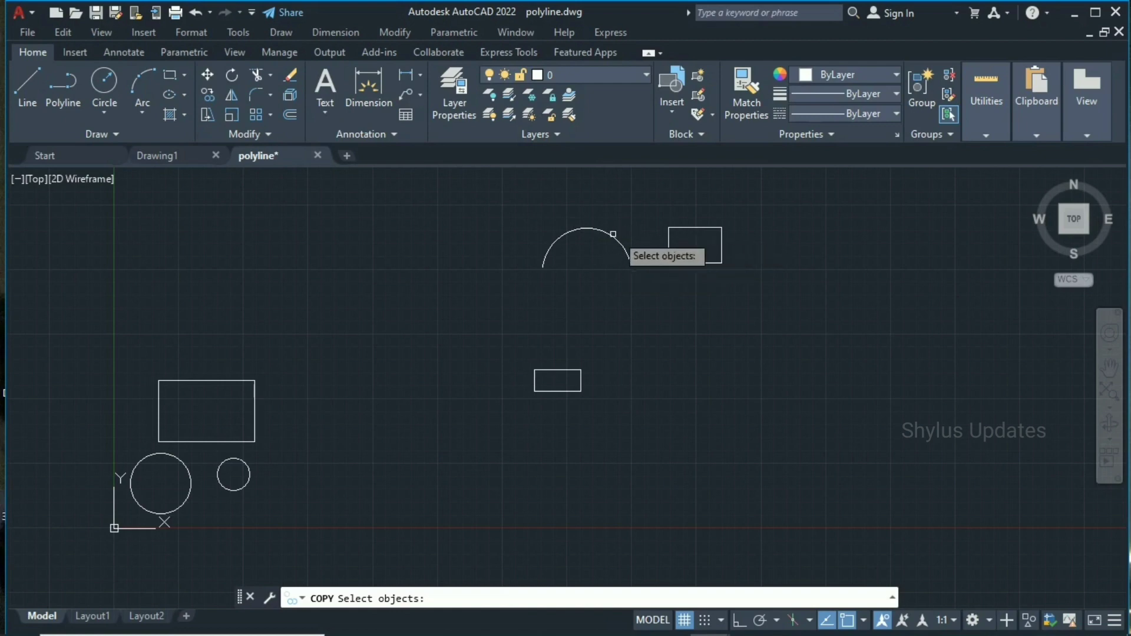
{"action": "left_click", "coordinate": [590, 227]}
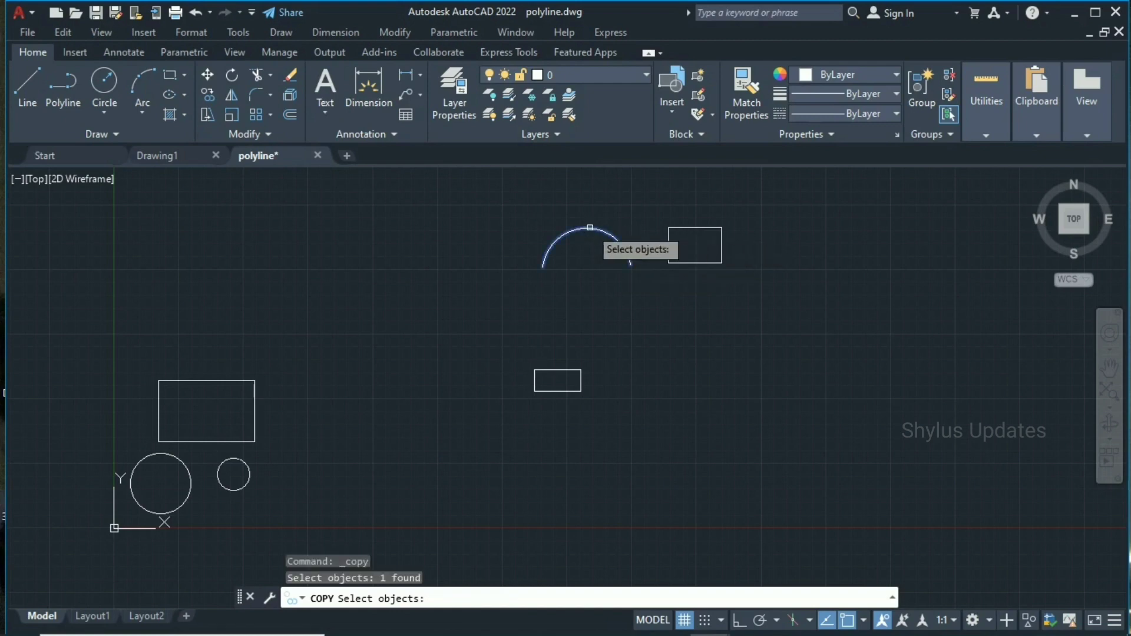
{"action": "key", "text": "Return"}
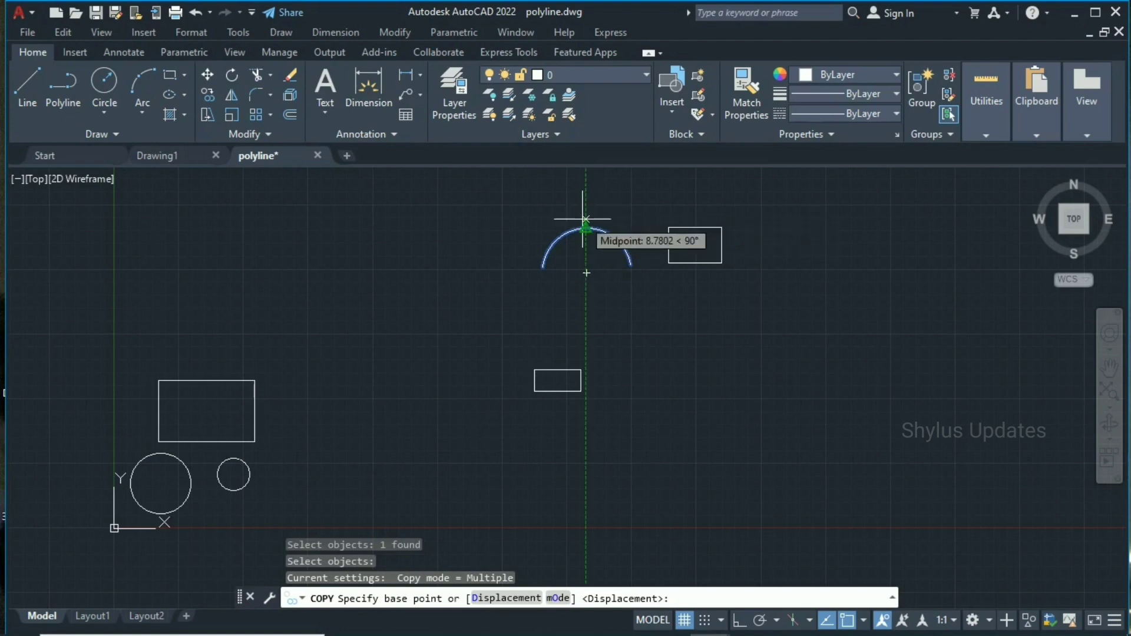
{"action": "left_click", "coordinate": [586, 228]}
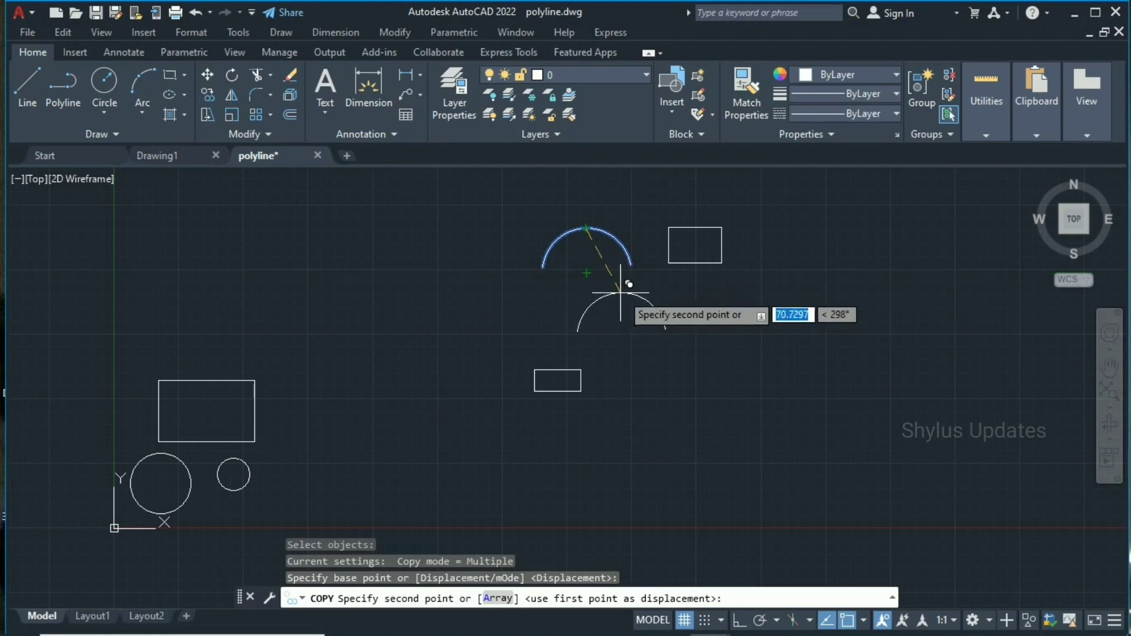
{"action": "left_click", "coordinate": [659, 315]}
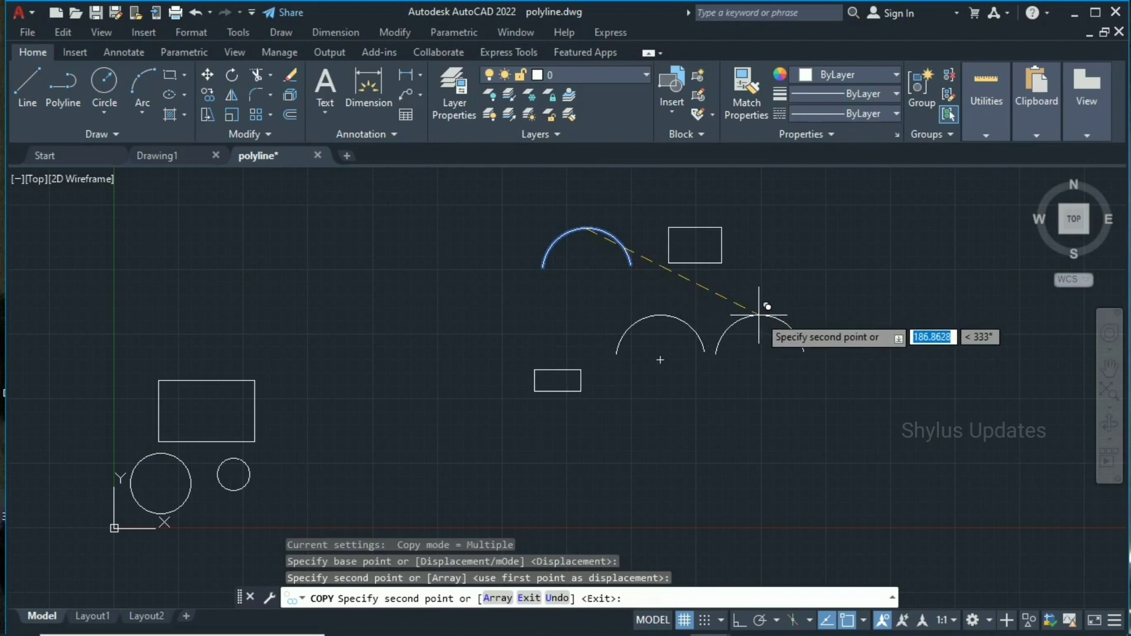
{"action": "left_click", "coordinate": [760, 315]}
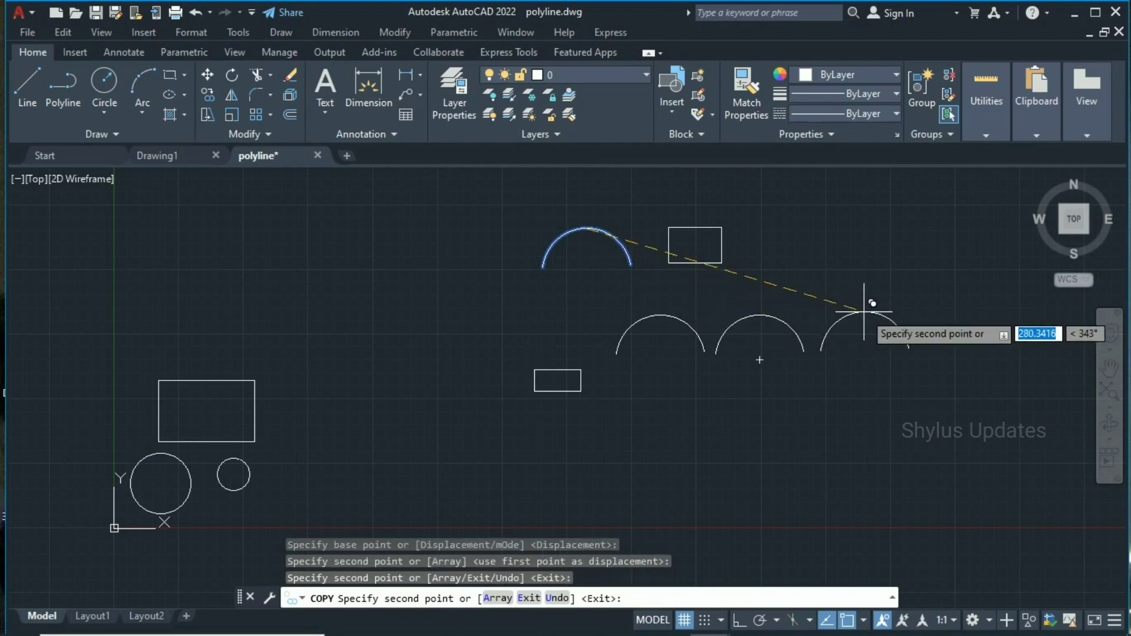
{"action": "left_click", "coordinate": [864, 312]}
{"action": "left_click", "coordinate": [670, 381]}
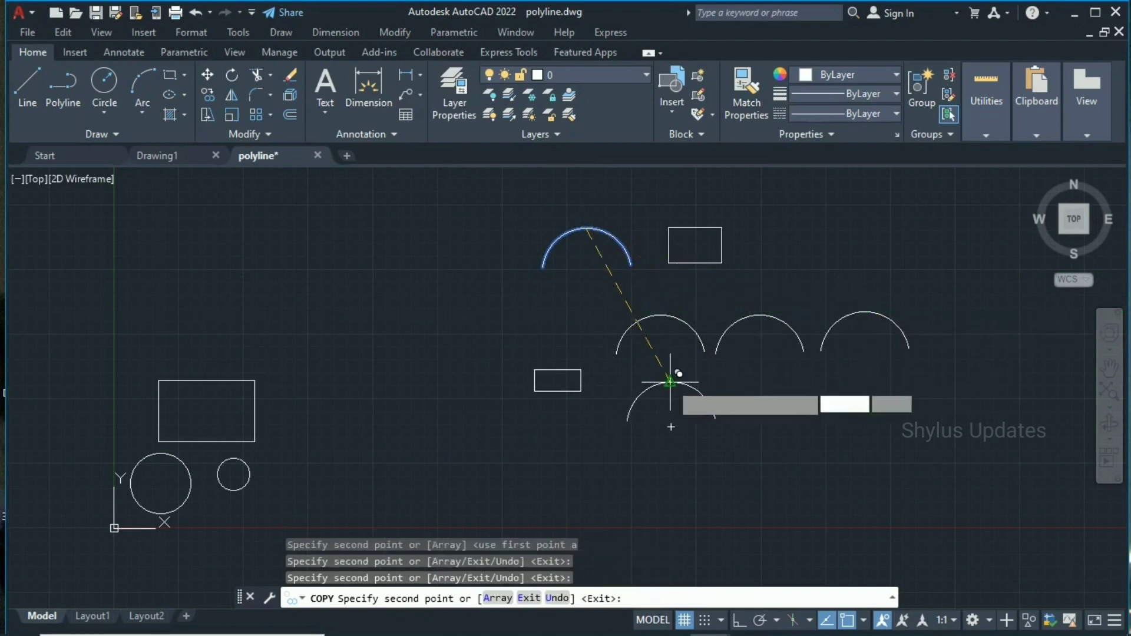
{"action": "left_click", "coordinate": [773, 381]}
{"action": "left_click", "coordinate": [888, 383]}
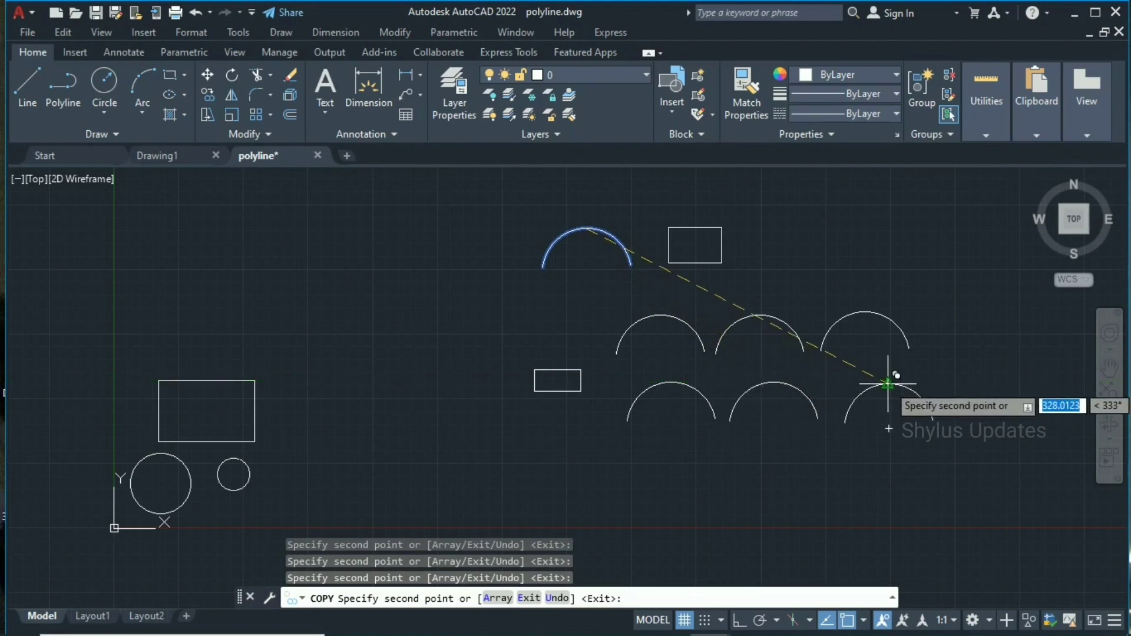
{"action": "left_click", "coordinate": [681, 449]}
{"action": "left_click", "coordinate": [798, 450]}
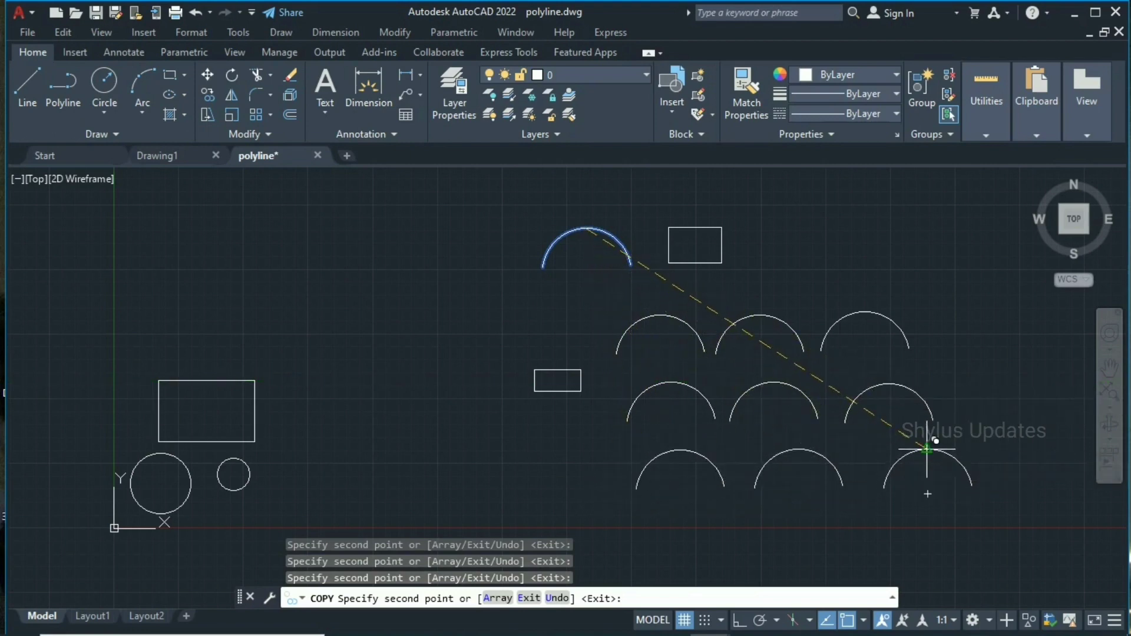
{"action": "left_click", "coordinate": [927, 449]}
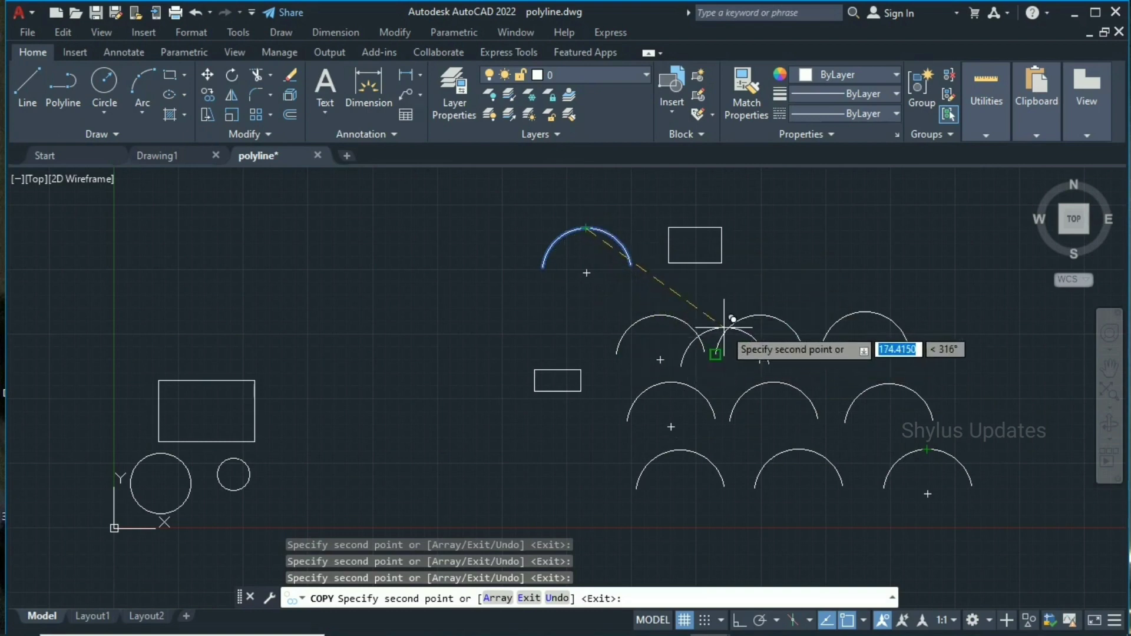
{"action": "key", "text": "Escape"}
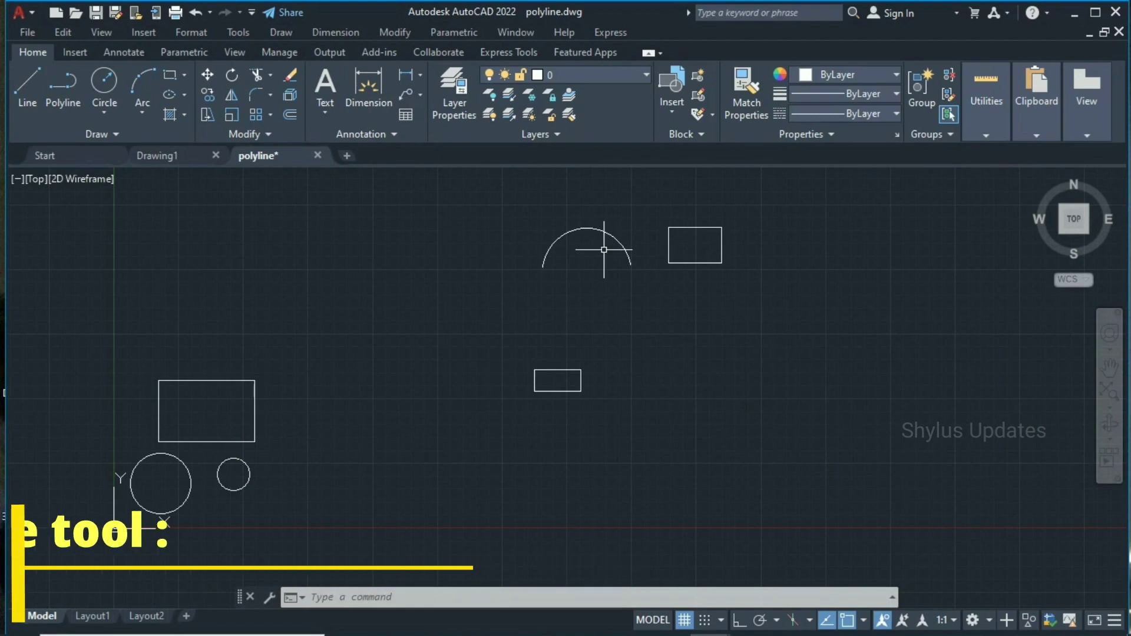
- Rotate the arc by 45 degrees about its left endpoint
{"action": "left_click", "coordinate": [231, 76]}
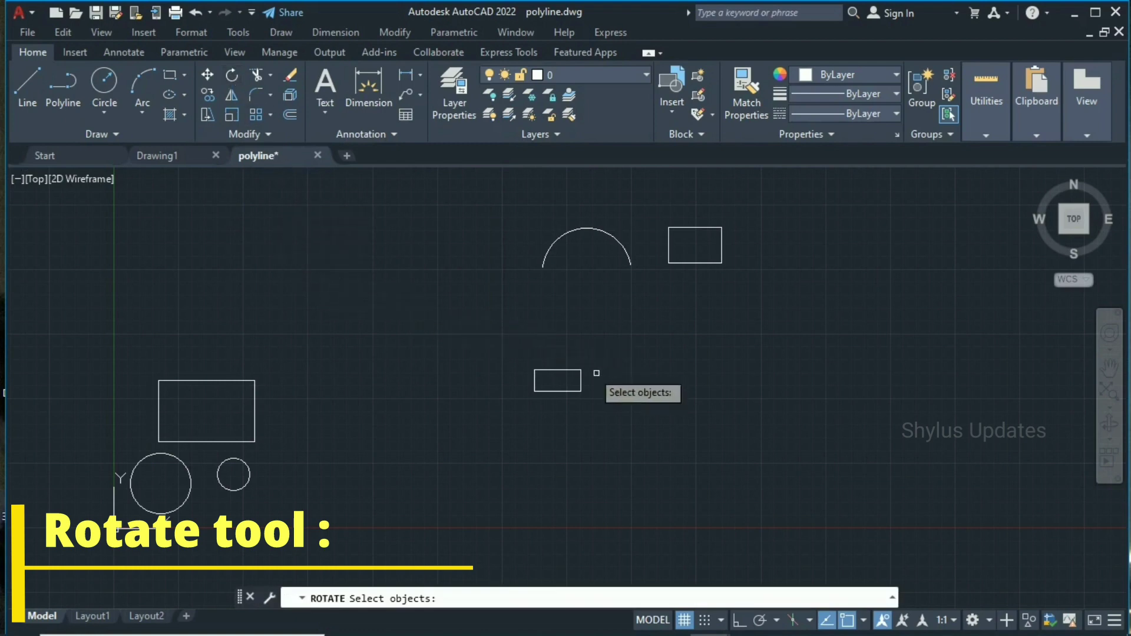
{"action": "left_click", "coordinate": [585, 228]}
{"action": "key", "text": "Return"}
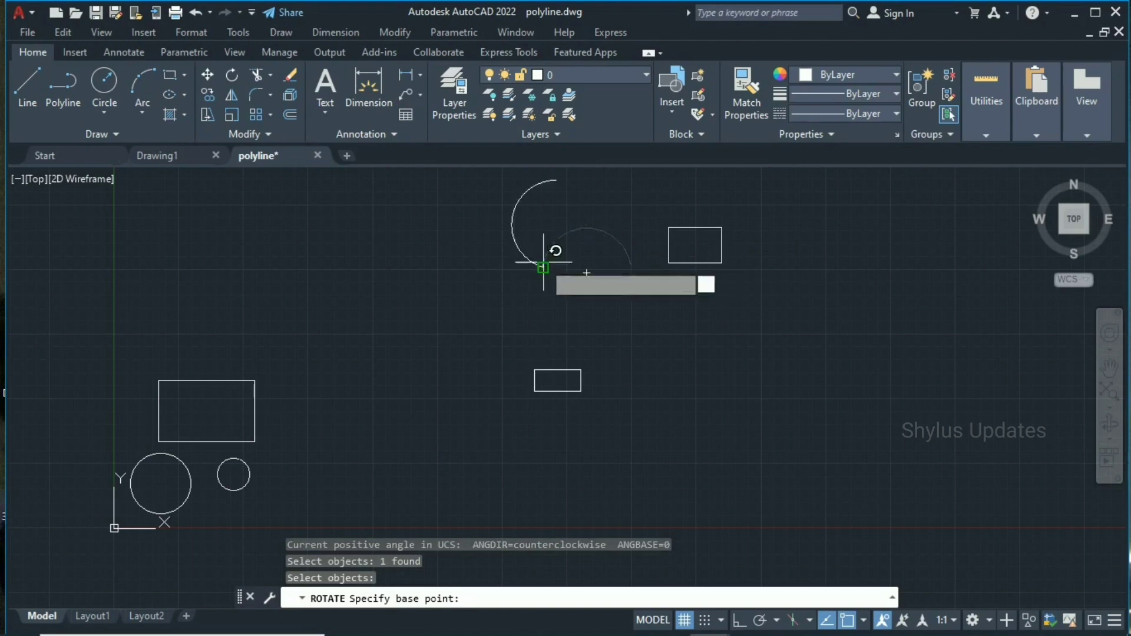
{"action": "left_click", "coordinate": [543, 267]}
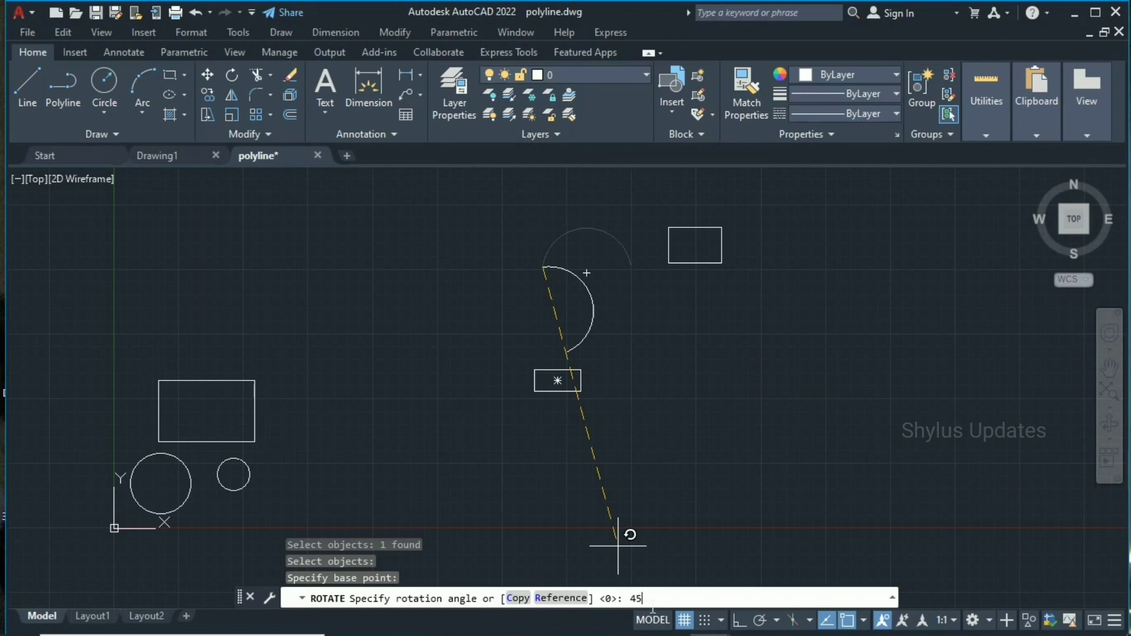
{"action": "key", "text": "Return"}
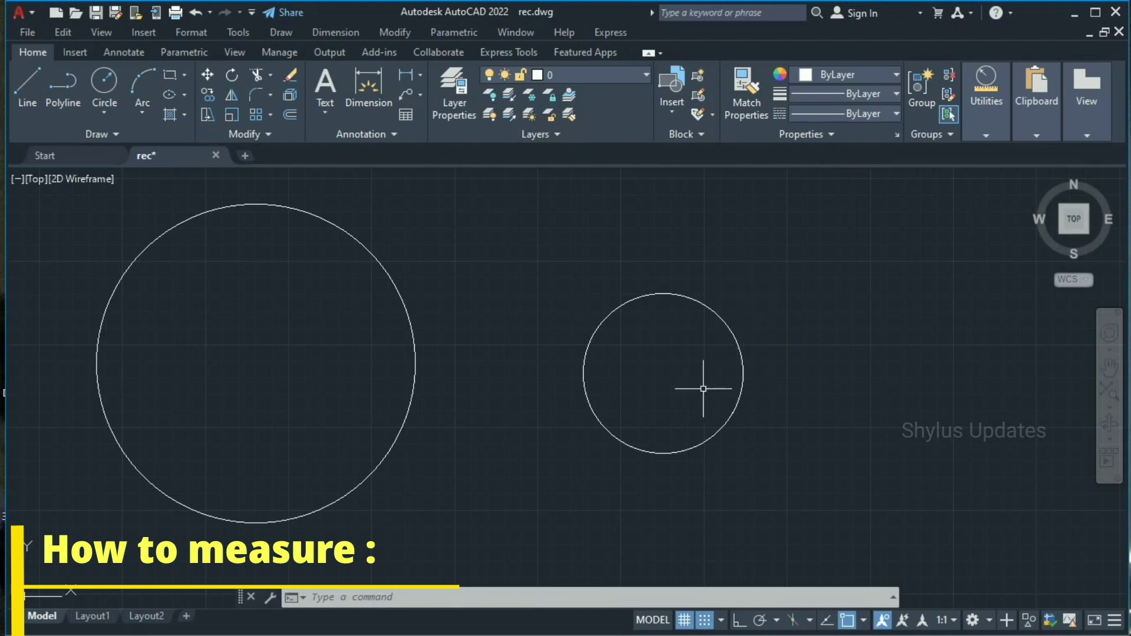
- Measure the radius of the large circle in the rec drawing and examine the read-out at its radius line
{"action": "left_click", "coordinate": [995, 128]}
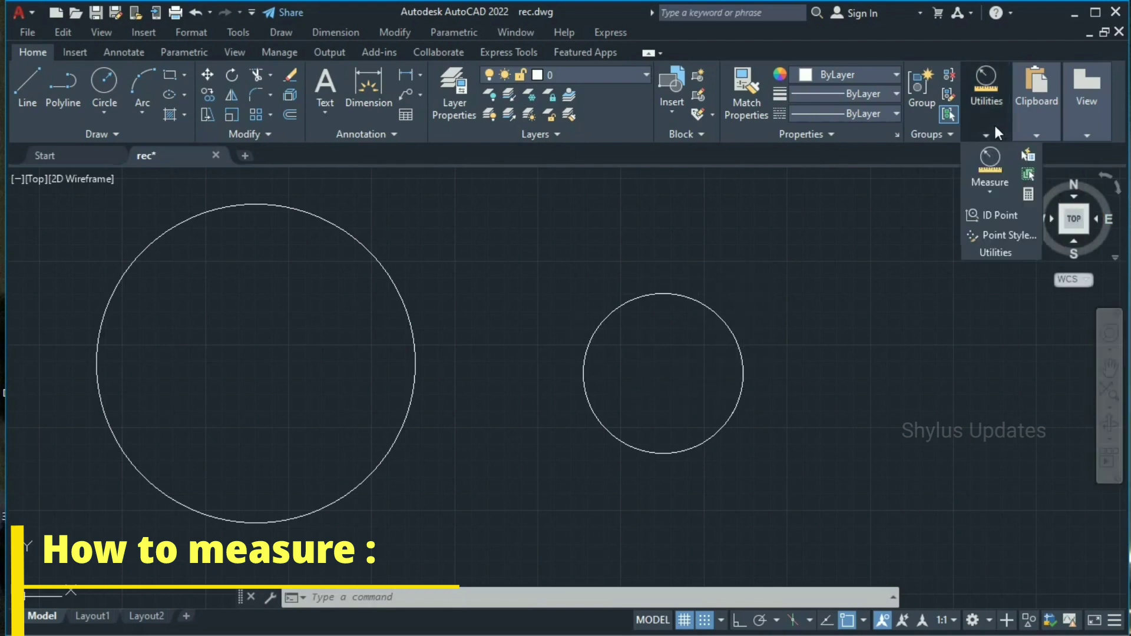
{"action": "left_click", "coordinate": [994, 187]}
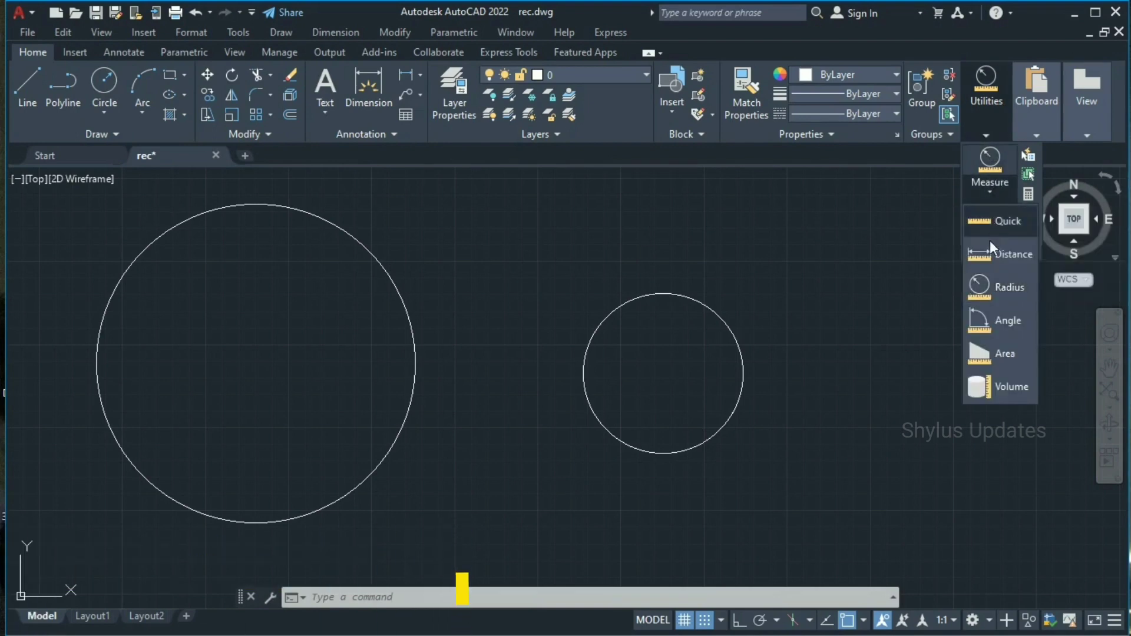
{"action": "left_click", "coordinate": [1004, 286]}
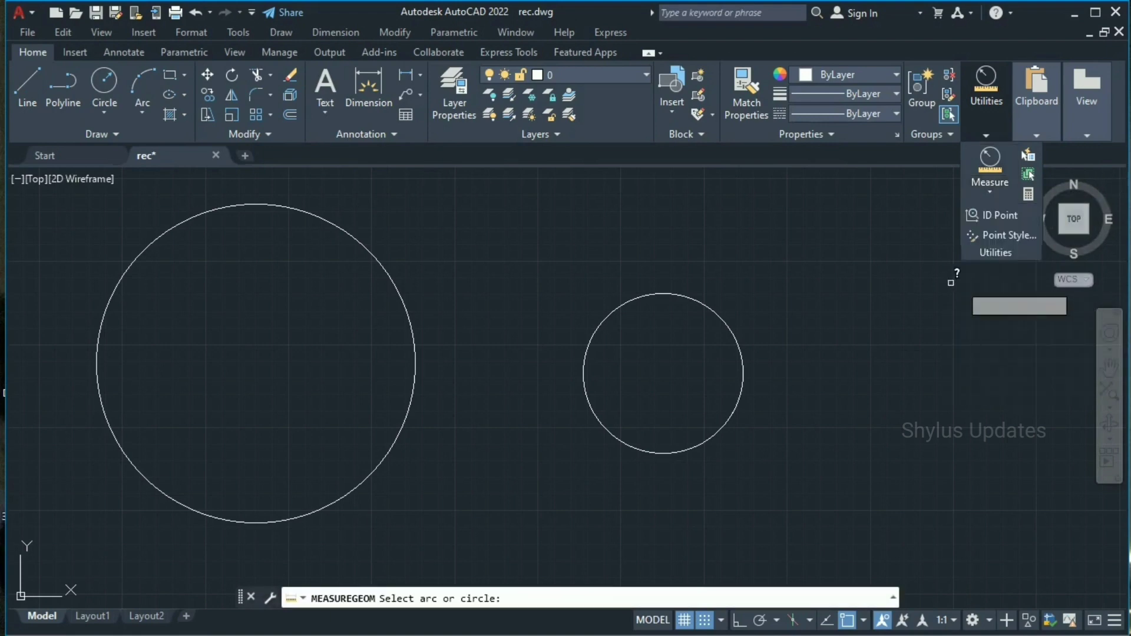
{"action": "left_click", "coordinate": [396, 284]}
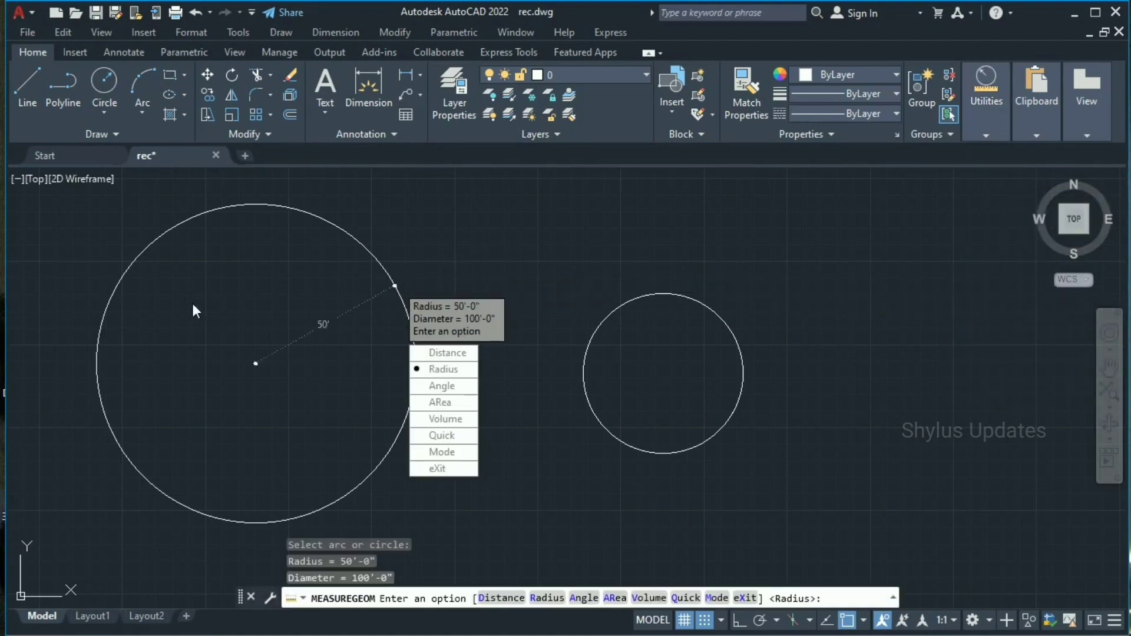
{"action": "scroll", "coordinate": [280, 323], "scroll_direction": "up", "scroll_amount": 5}
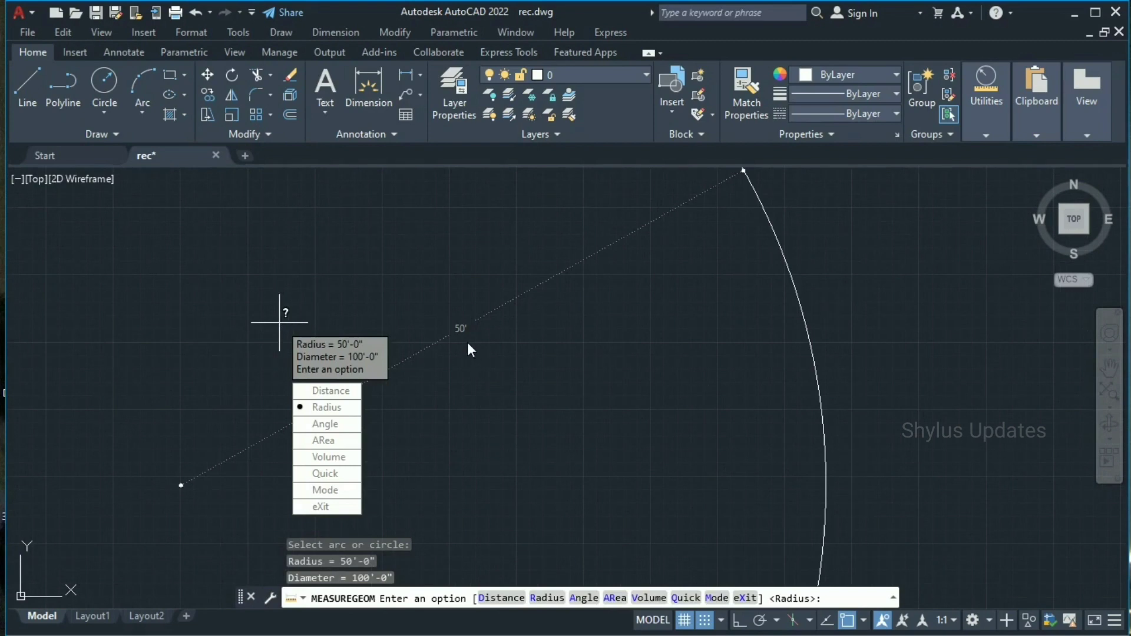
{"action": "scroll", "coordinate": [468, 342], "scroll_direction": "down", "scroll_amount": 2}
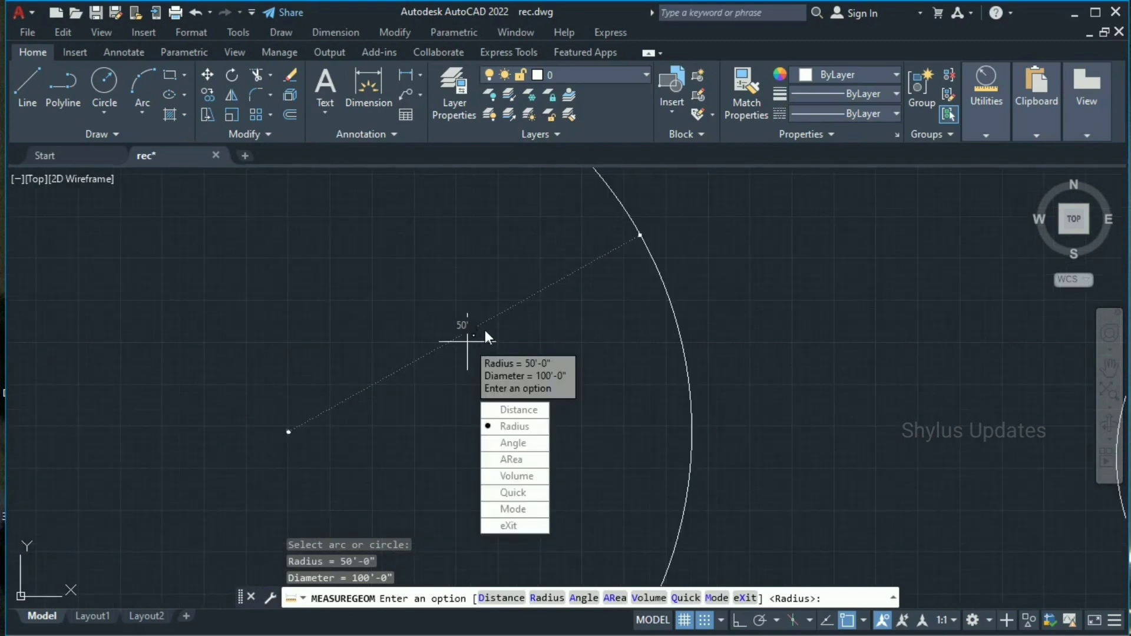
{"action": "scroll", "coordinate": [486, 330], "scroll_direction": "down", "scroll_amount": 4}
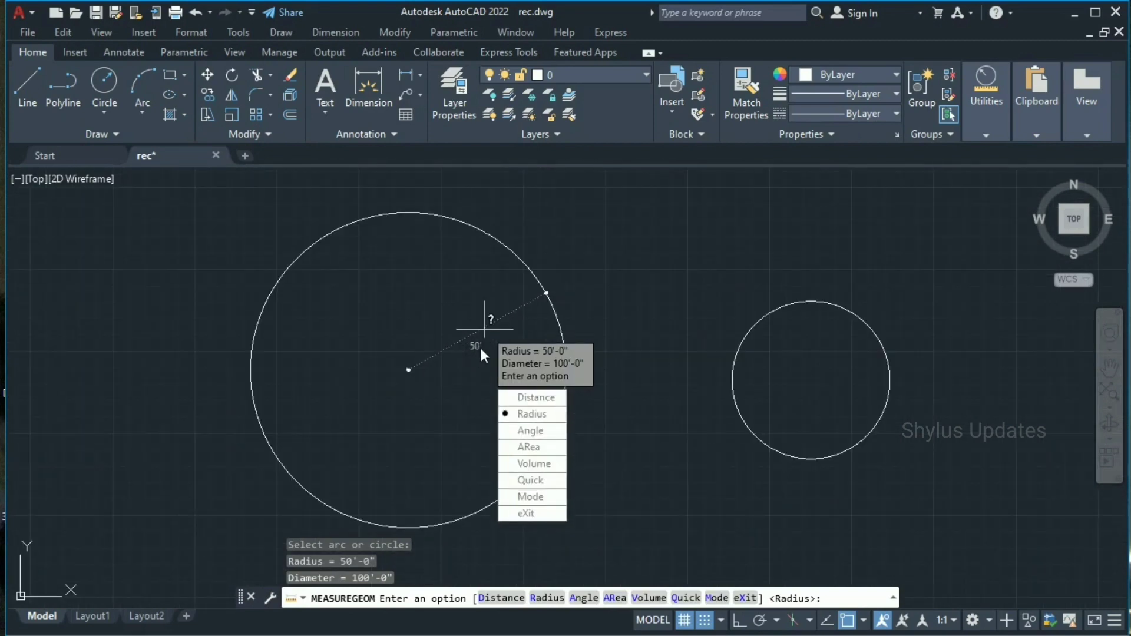
{"action": "middle_click_drag", "start_coordinate": [787, 382], "coordinate": [601, 368]}
{"action": "key", "text": "Escape"}
- Measure the radius of the small circle
{"action": "left_click", "coordinate": [985, 88]}
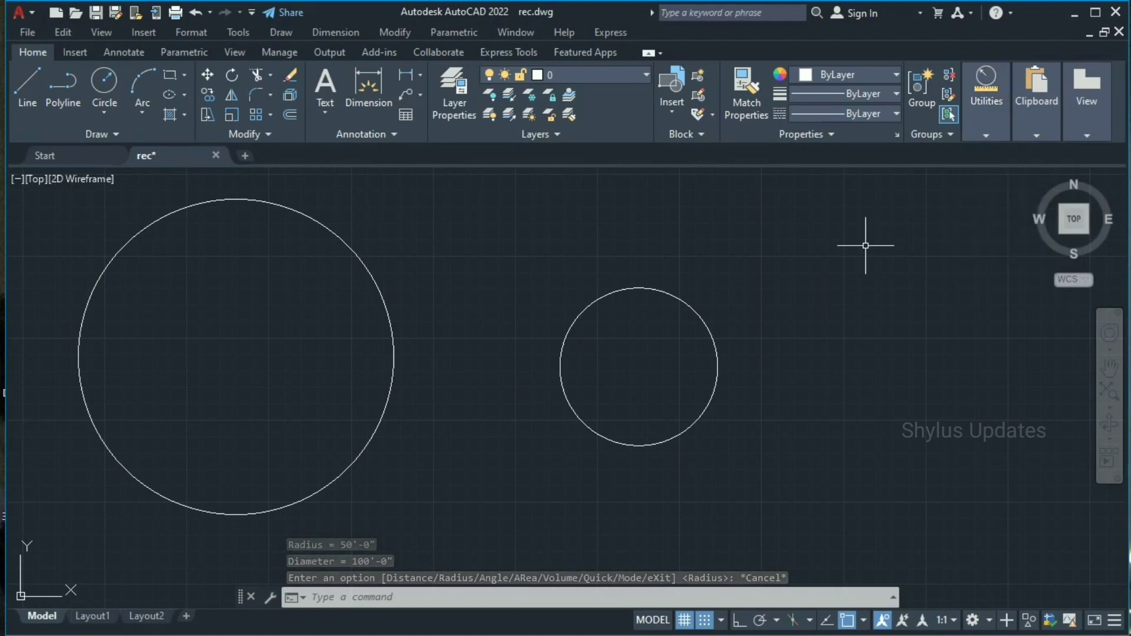
{"action": "mouse_move", "coordinate": [980, 131]}
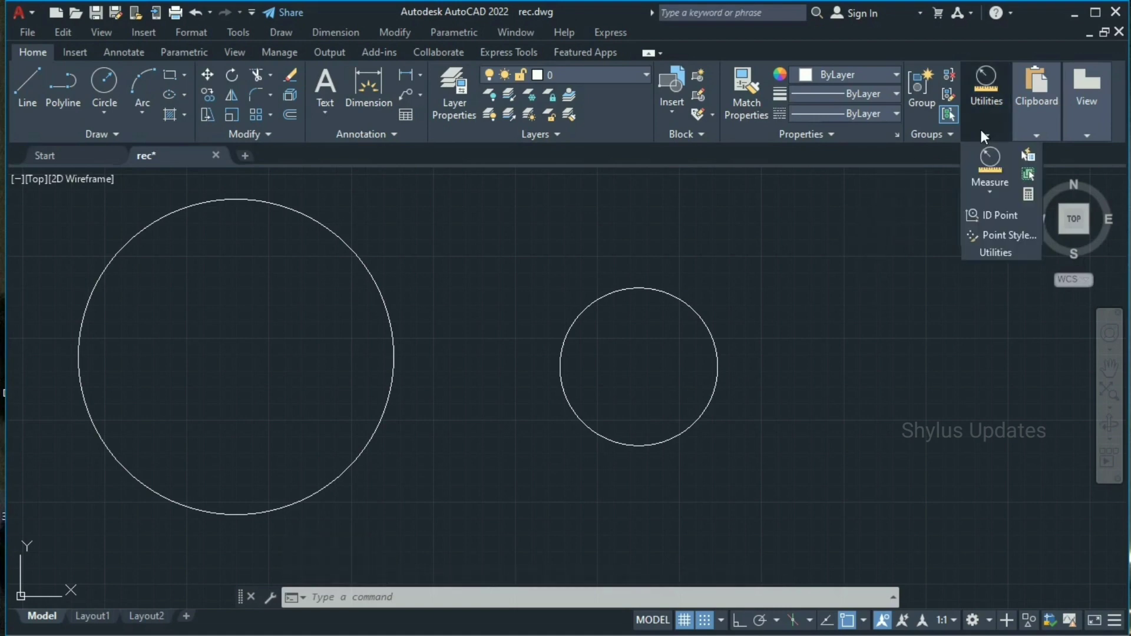
{"action": "left_click", "coordinate": [982, 187]}
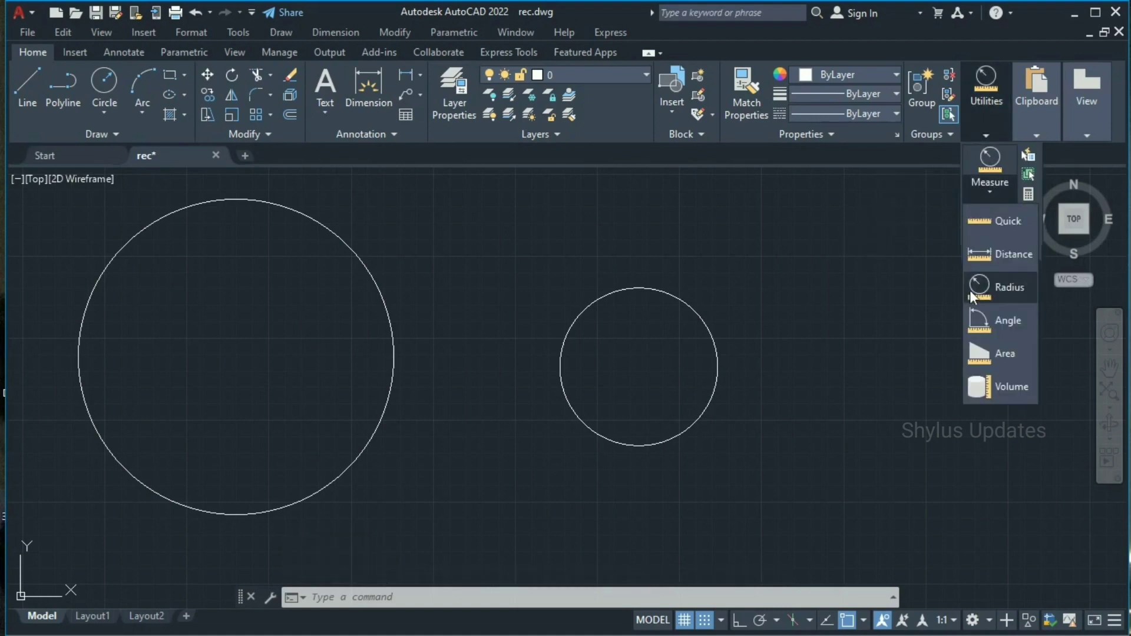
{"action": "left_click", "coordinate": [998, 279]}
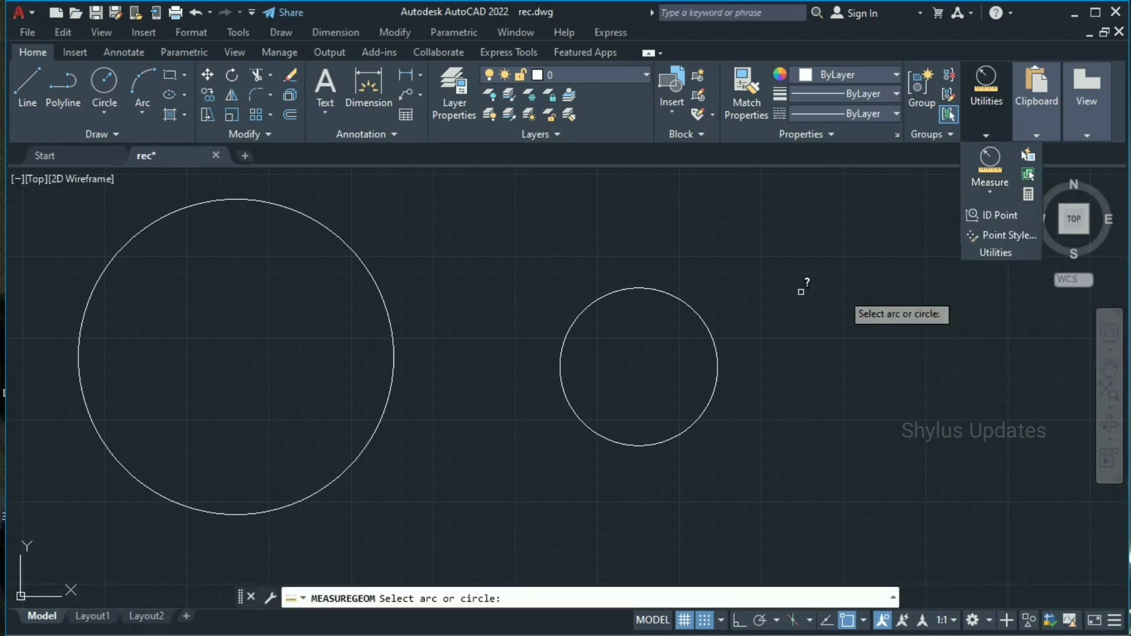
{"action": "left_click", "coordinate": [704, 321]}
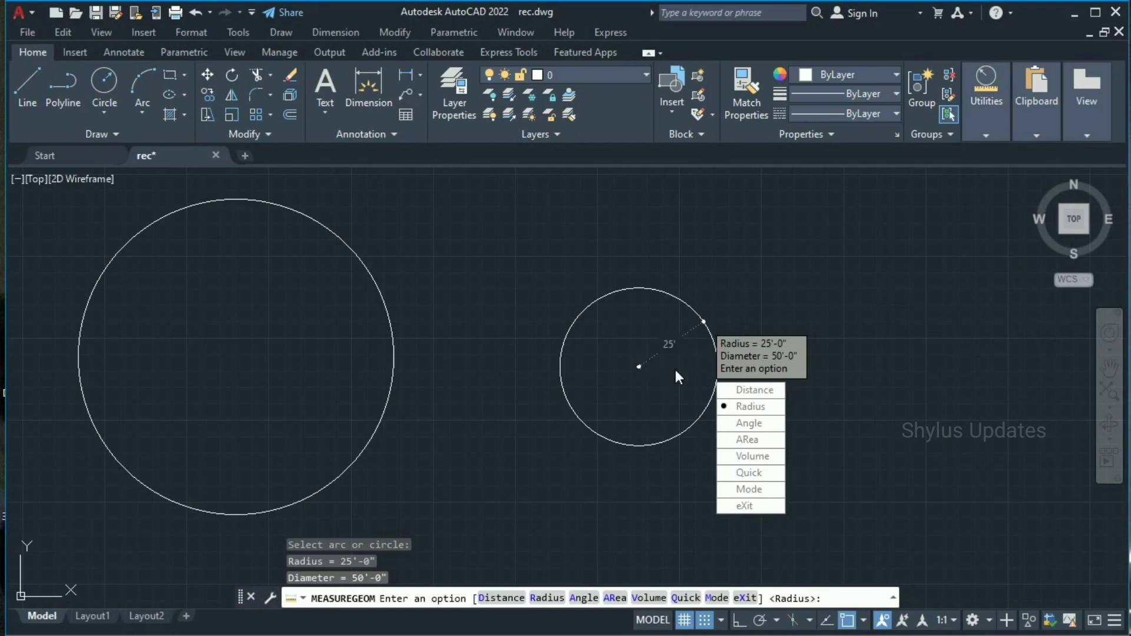
- Measure the radius of the arc to the right of the small circle
{"action": "left_click", "coordinate": [682, 388]}
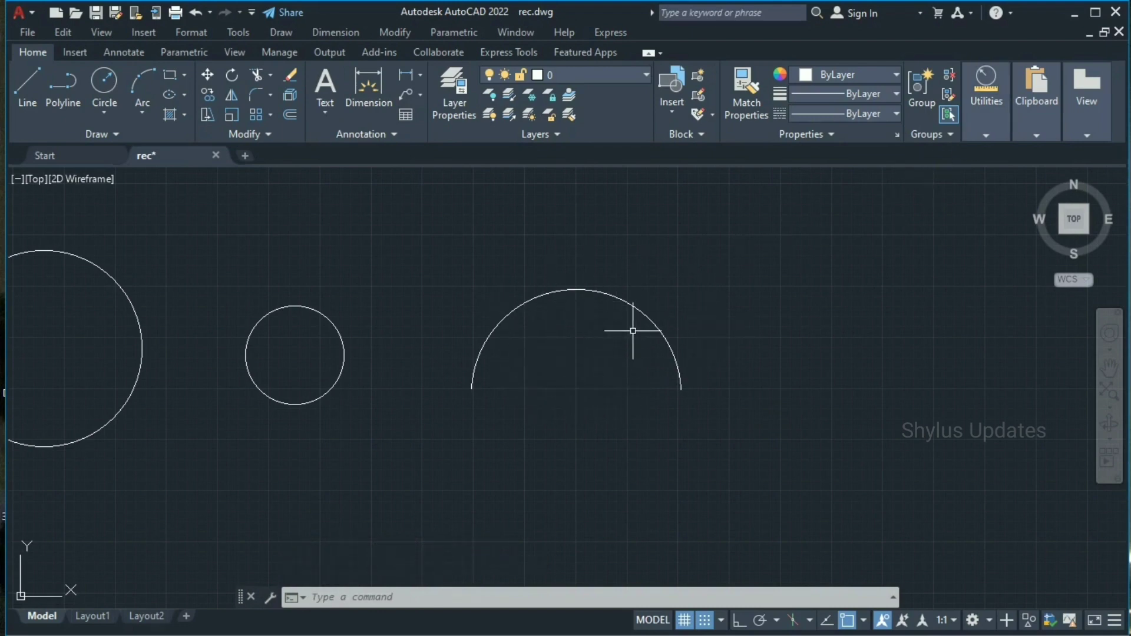
{"action": "mouse_move", "coordinate": [974, 123]}
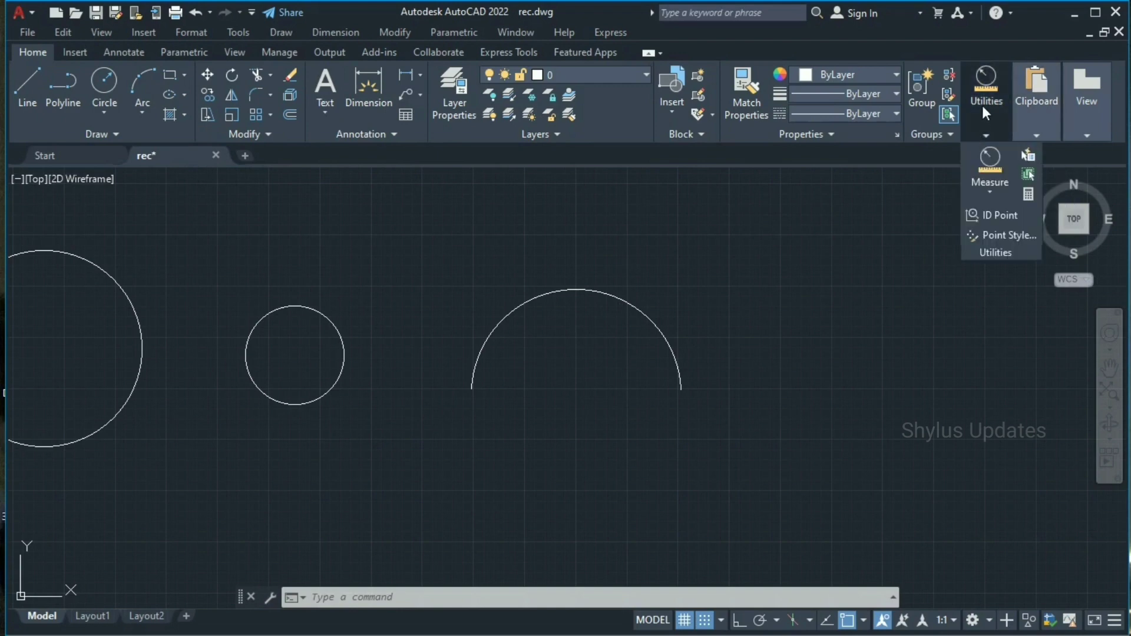
{"action": "left_click", "coordinate": [998, 195]}
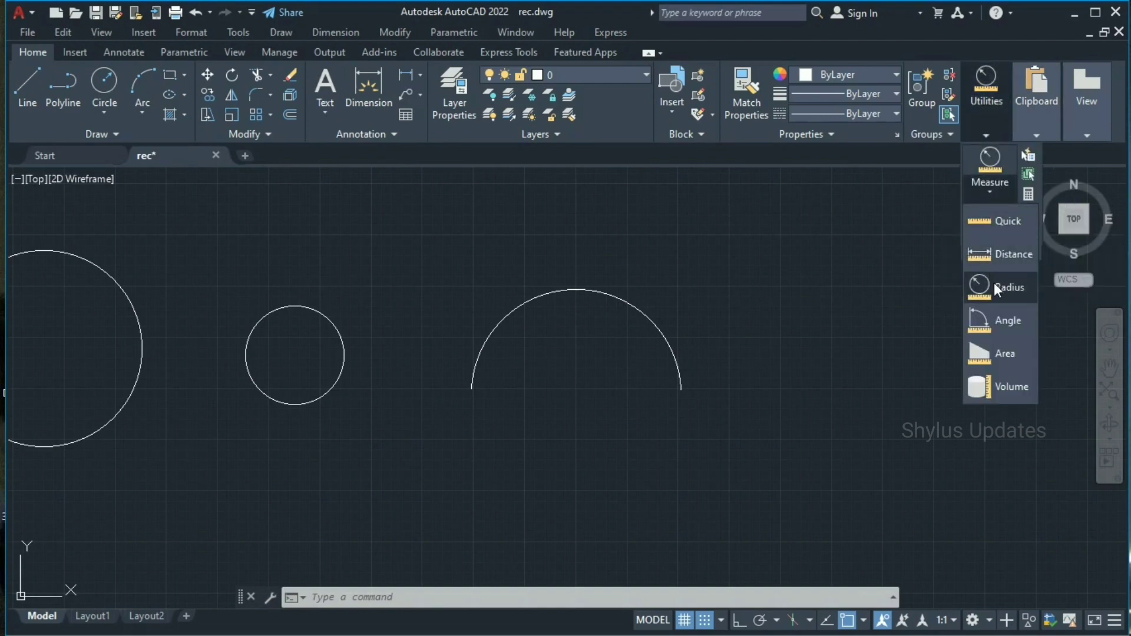
{"action": "left_click", "coordinate": [994, 282]}
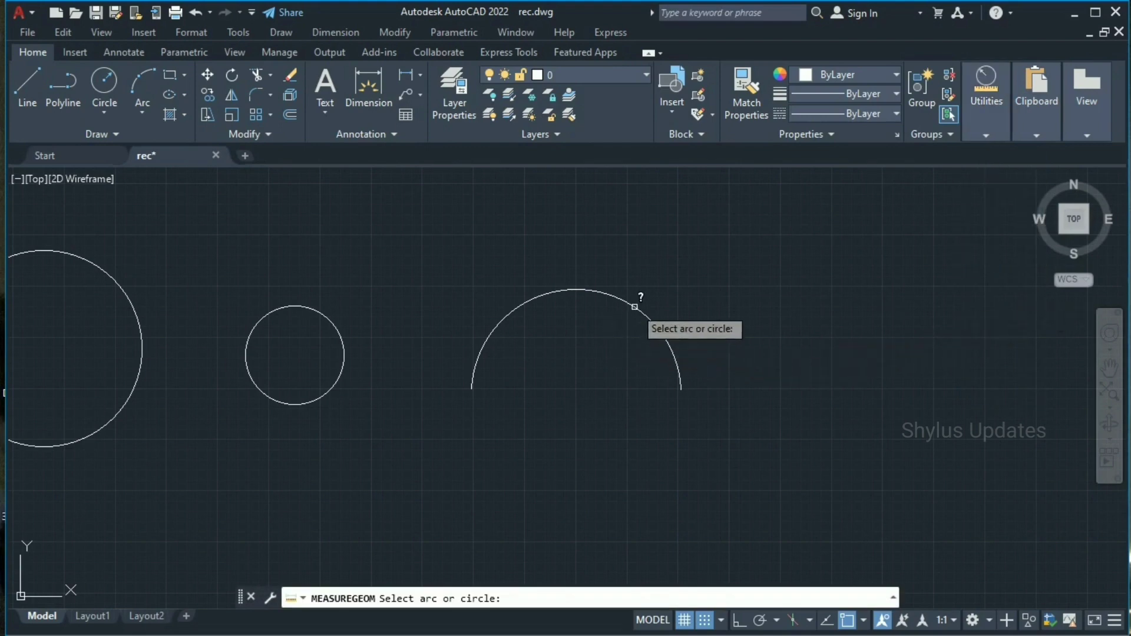
{"action": "left_click", "coordinate": [635, 306]}
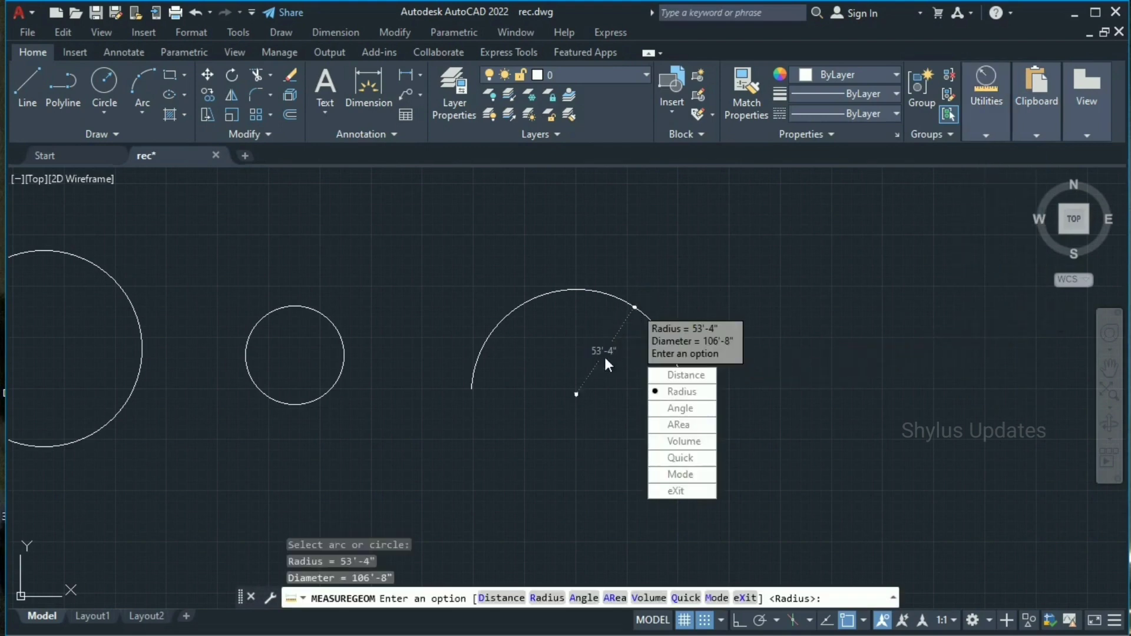
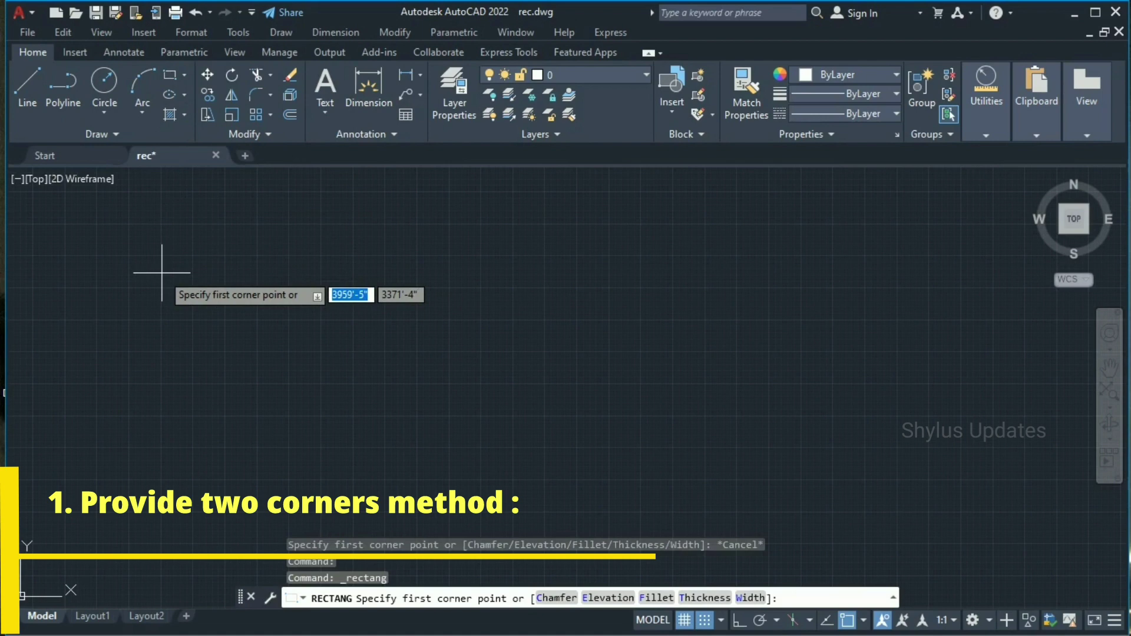
- Draw a freehand rectangle in the empty drawing area by picking two opposite corners
{"action": "left_click", "coordinate": [162, 273]}
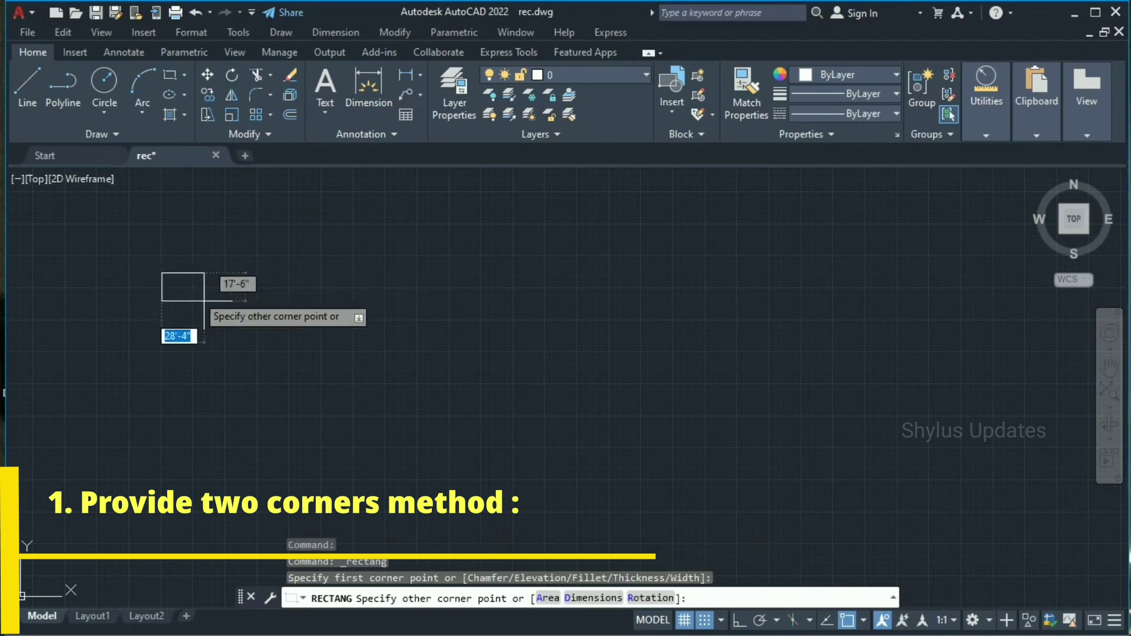
{"action": "left_click", "coordinate": [323, 385]}
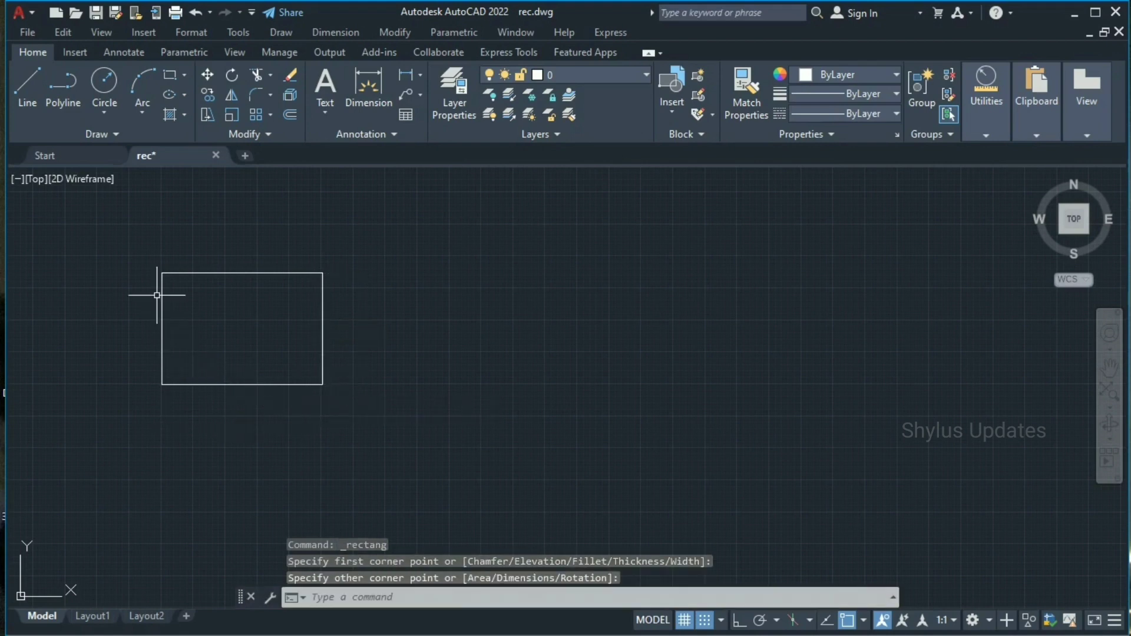
{"action": "key", "text": "space"}
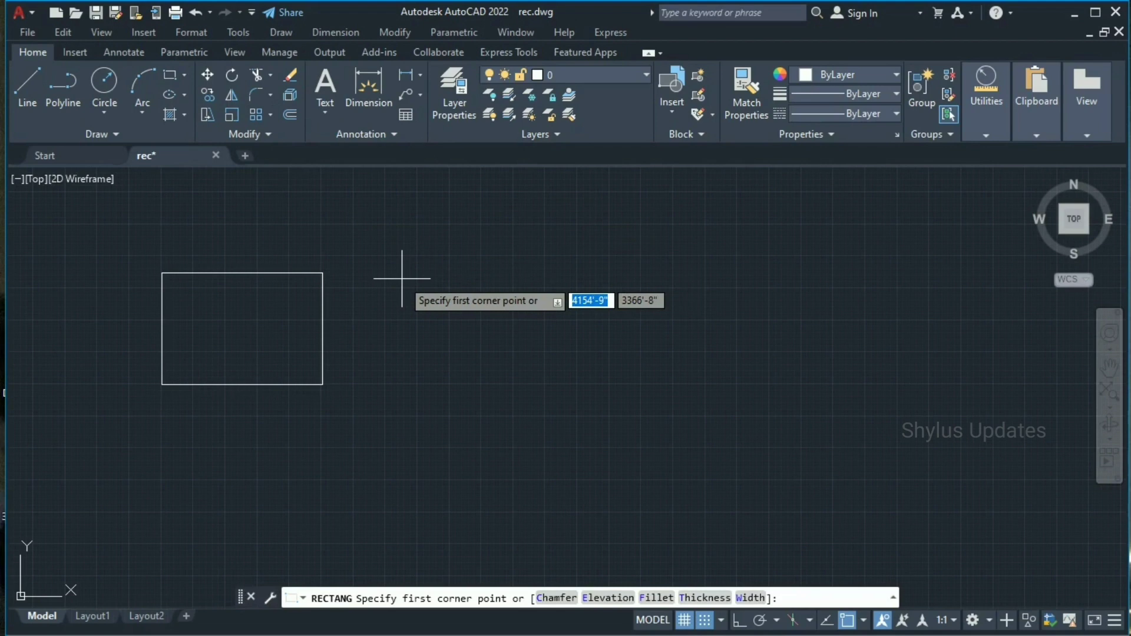
{"action": "left_click", "coordinate": [175, 77]}
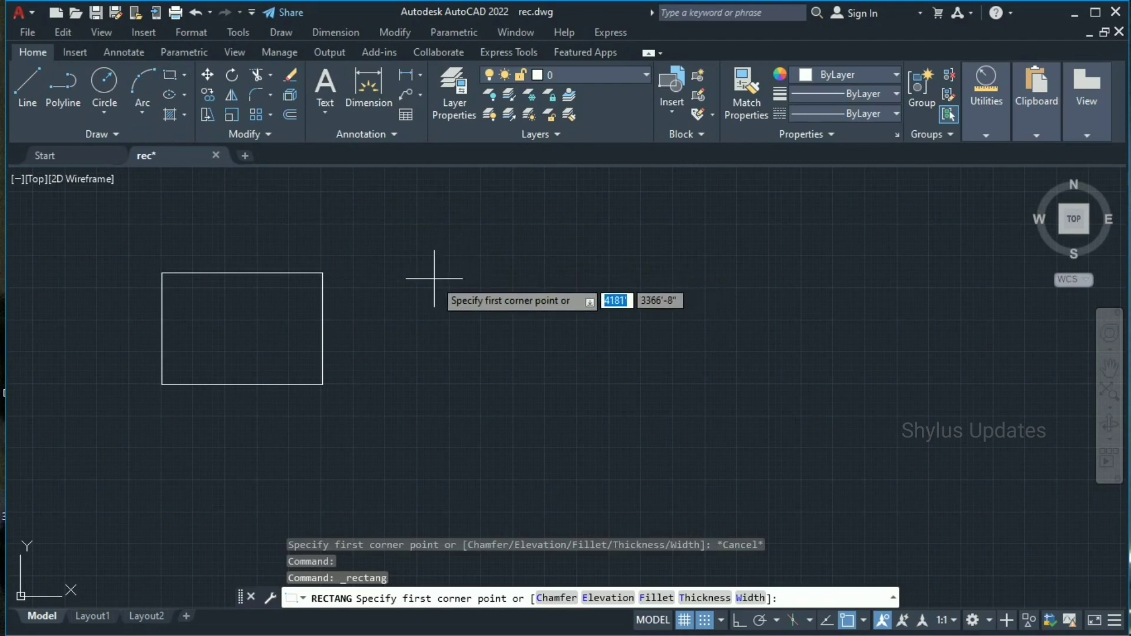
{"action": "left_click", "coordinate": [435, 278]}
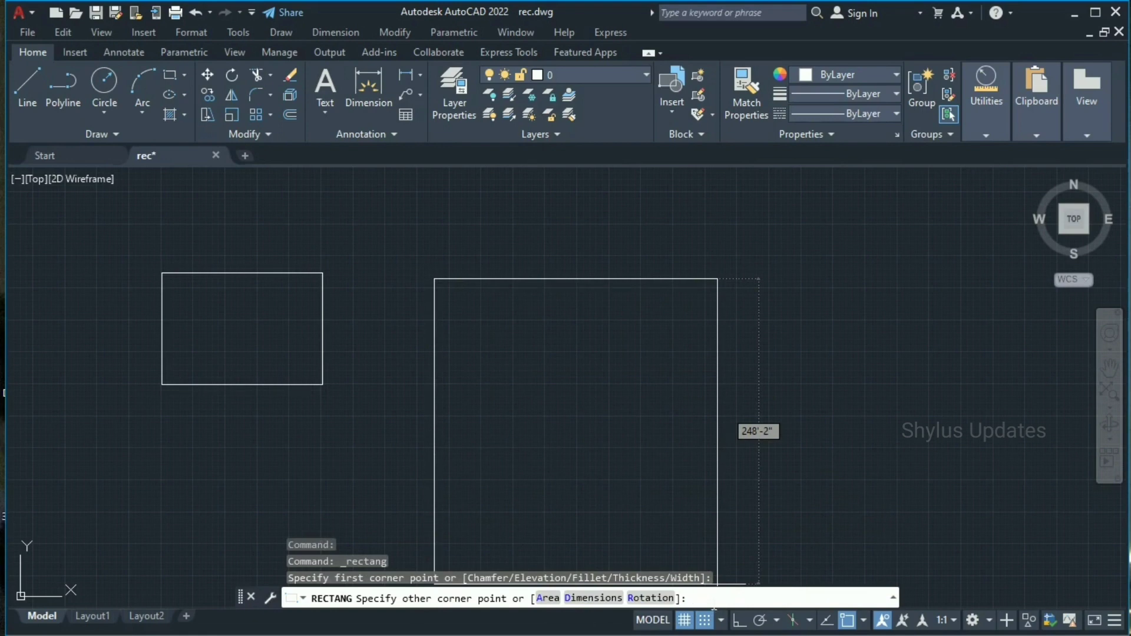
{"action": "type", "text": "@"}
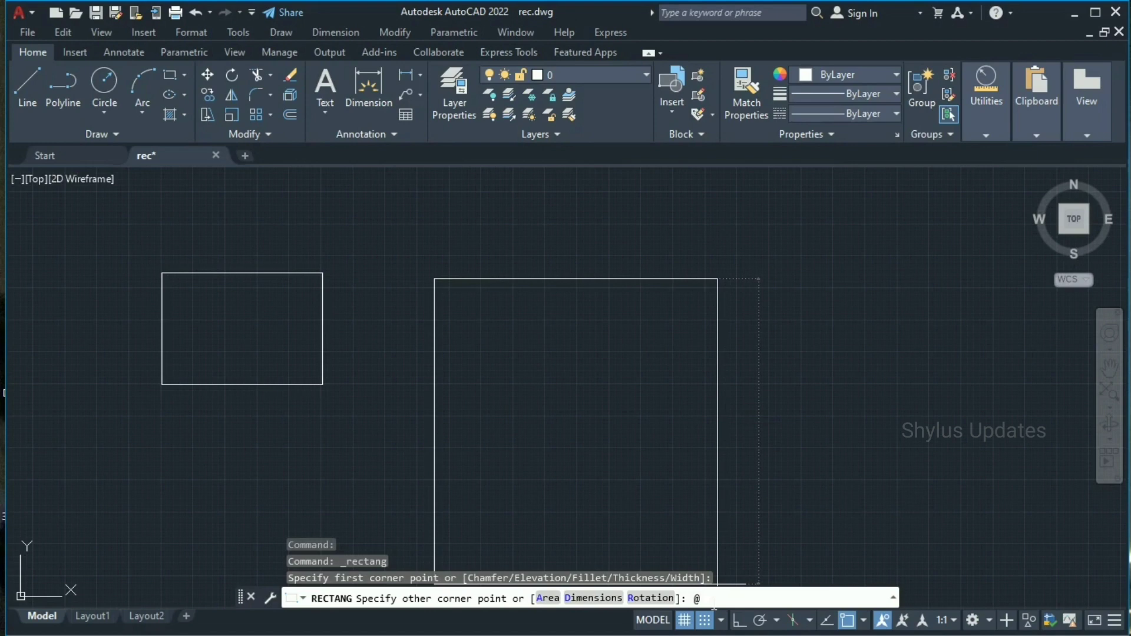
{"action": "type", "text": "50',25'"}
{"action": "key", "text": "Return"}
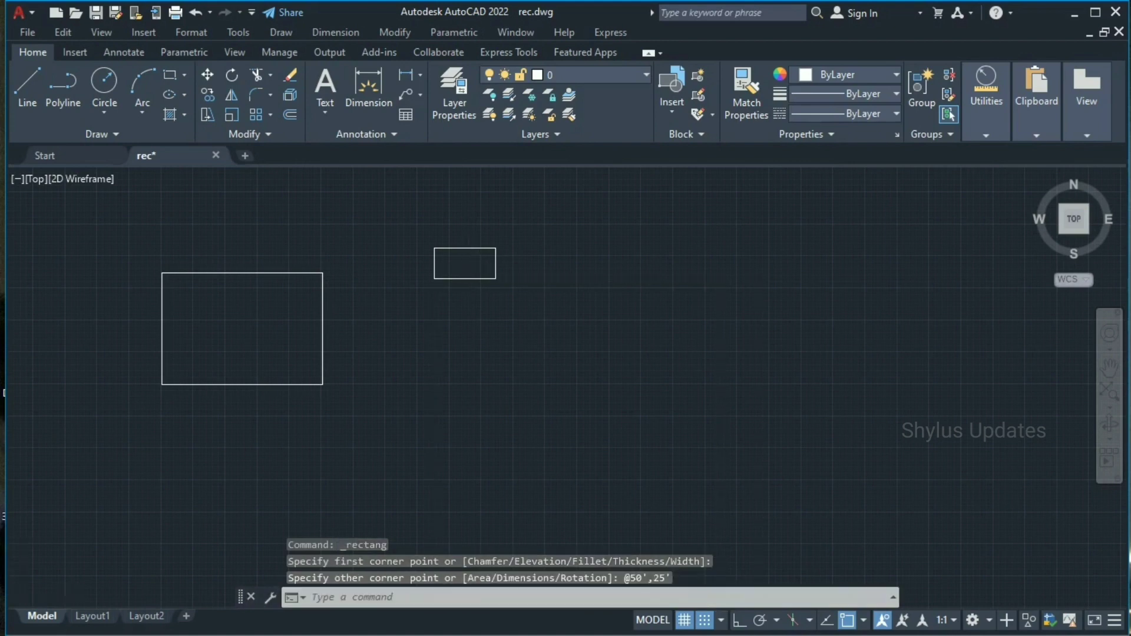
- Quick-measure the length and width of the second rectangle with MEASUREGEOM
{"action": "scroll", "coordinate": [465, 269], "scroll_direction": "up", "scroll_amount": 4}
{"action": "scroll", "coordinate": [465, 268], "scroll_direction": "up", "scroll_amount": 2}
{"action": "middle_click_drag", "start_coordinate": [469, 281], "coordinate": [331, 411]}
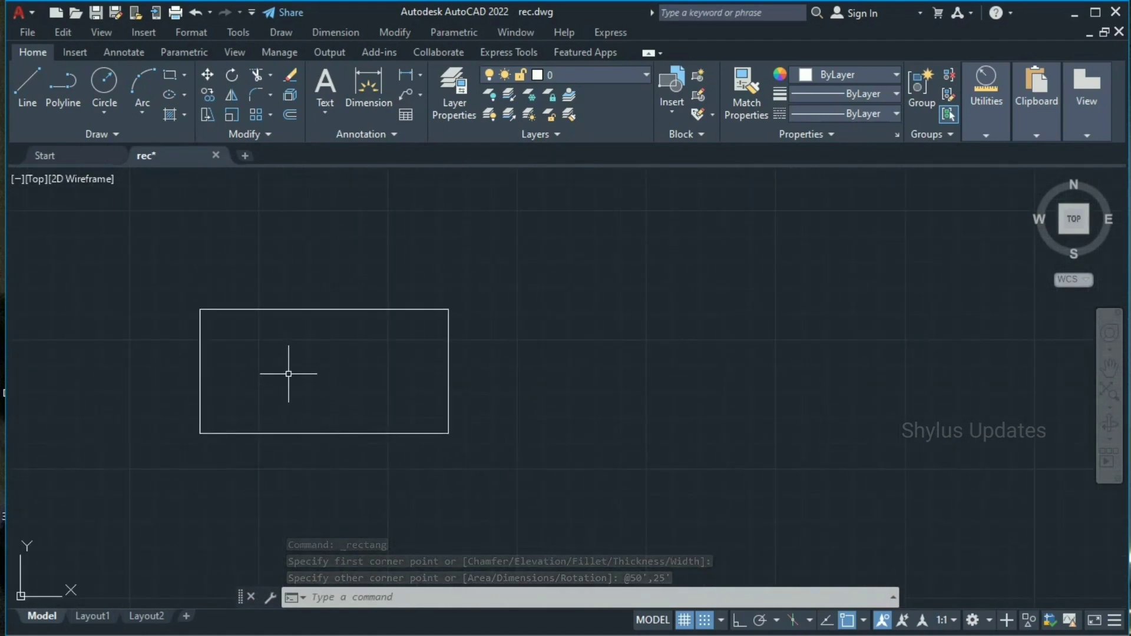
{"action": "type", "text": "MEA"}
{"action": "key", "text": "Return"}
{"action": "key", "text": "Escape"}
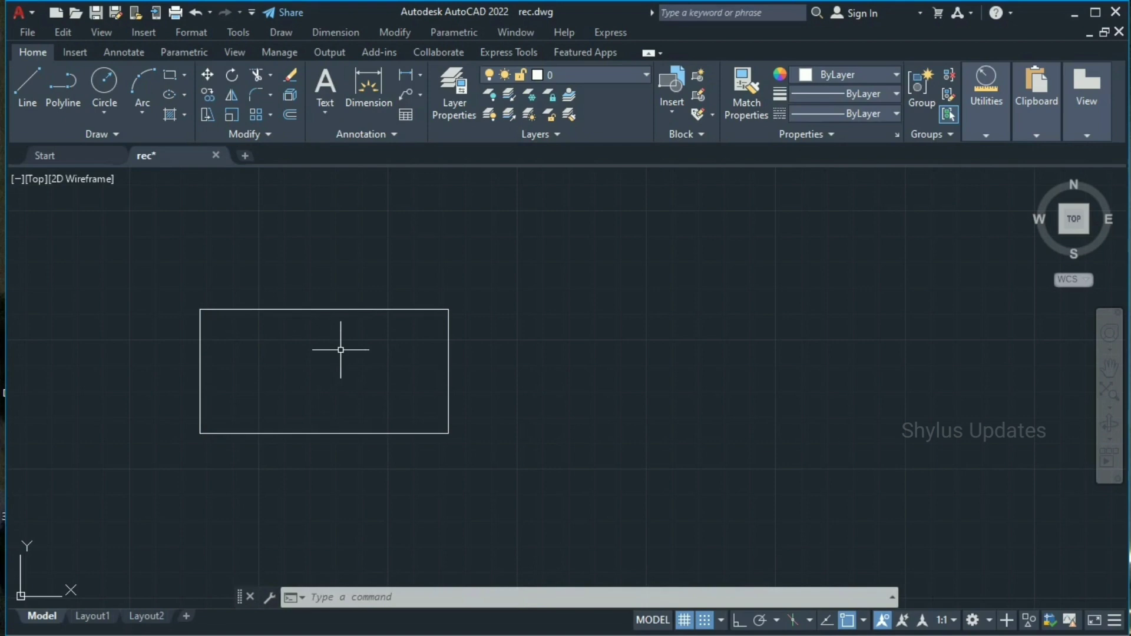
{"action": "type", "text": "MEA"}
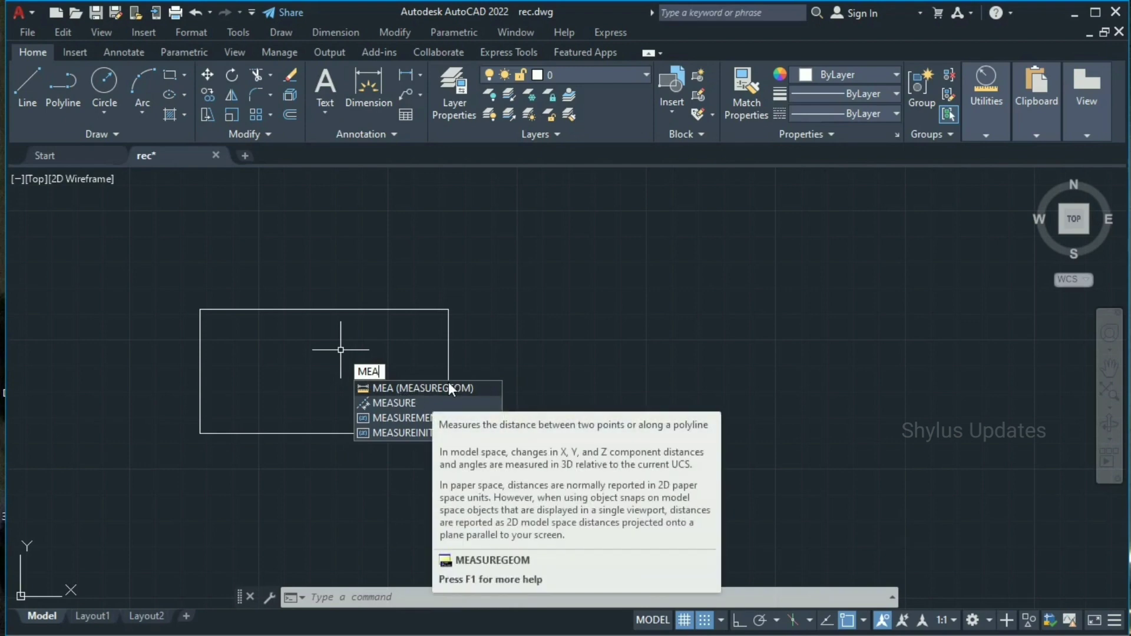
{"action": "left_click", "coordinate": [449, 388]}
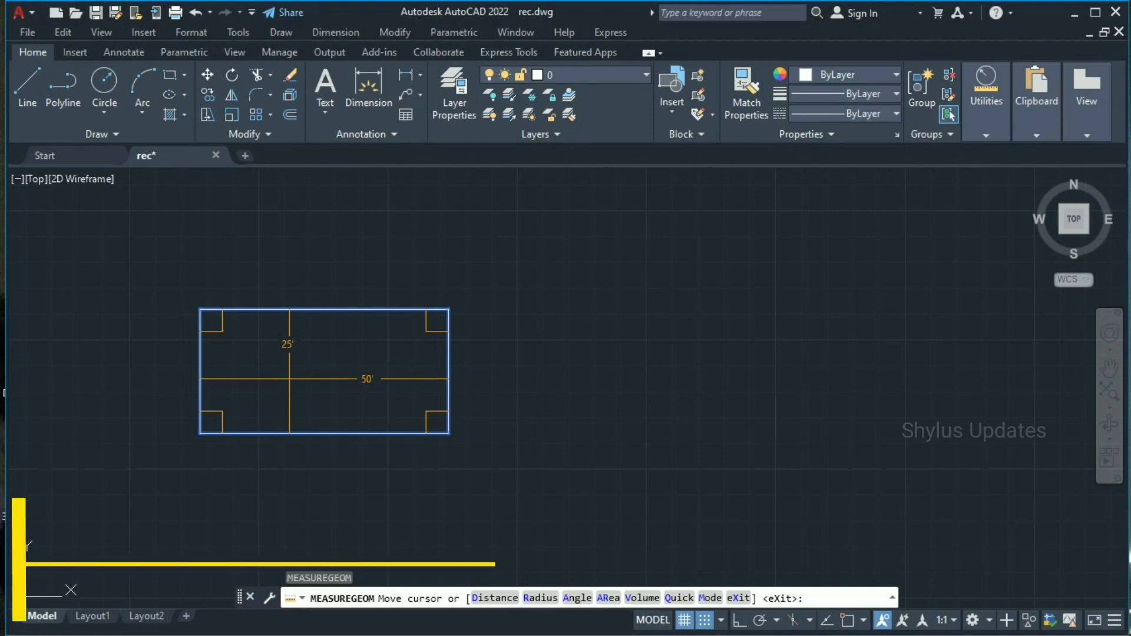
{"action": "key", "text": "Escape"}
- Draw a rectangle to the right of the existing one with the Area option, using 2400 square inches and a length of 60 inches
{"action": "scroll", "coordinate": [374, 348], "scroll_direction": "down", "scroll_amount": 2}
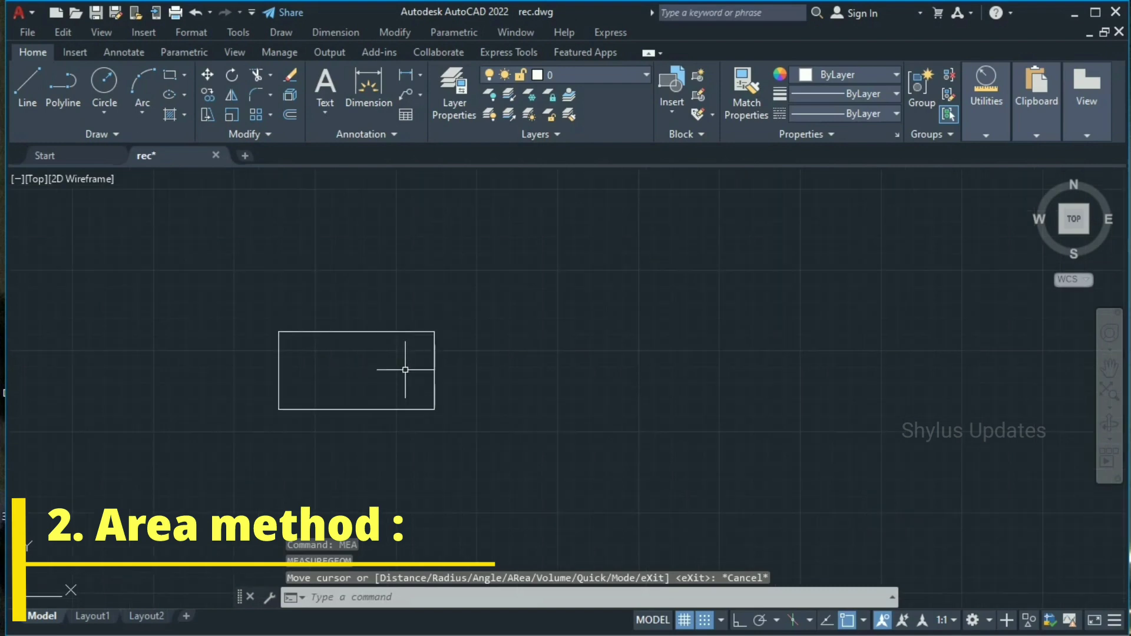
{"action": "middle_click_drag", "start_coordinate": [384, 348], "coordinate": [280, 351]}
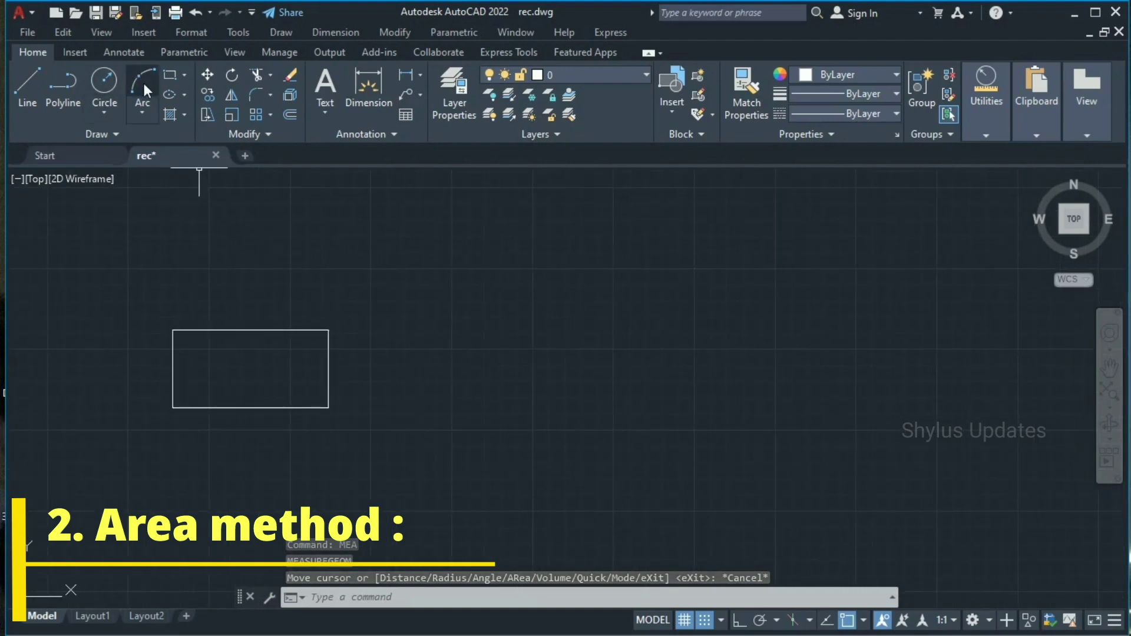
{"action": "left_click", "coordinate": [170, 75]}
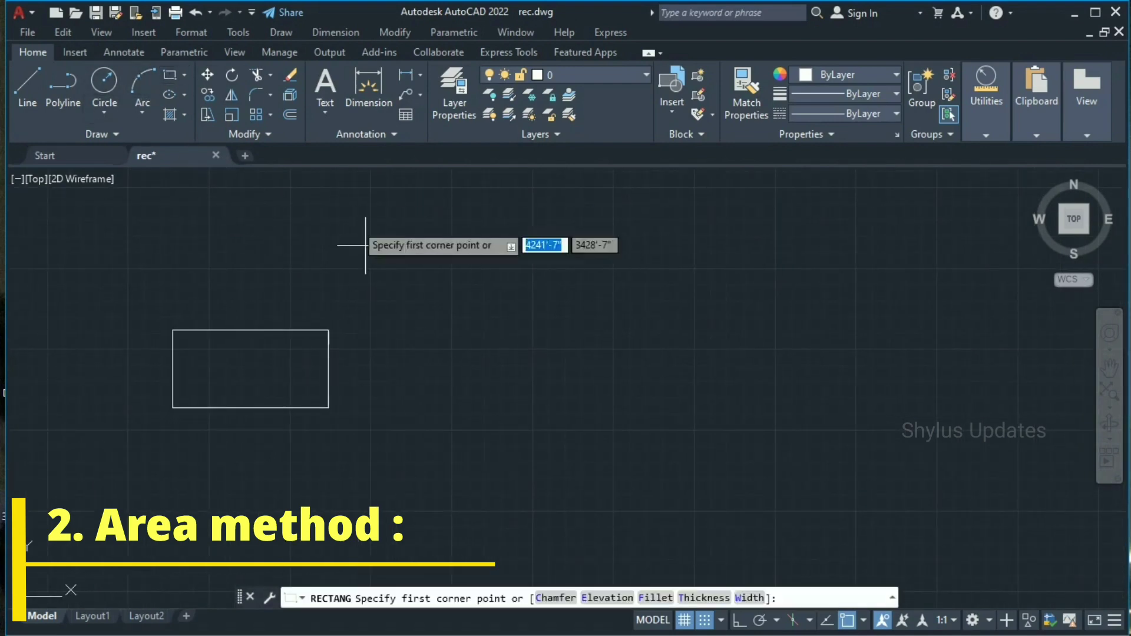
{"action": "left_click", "coordinate": [475, 304]}
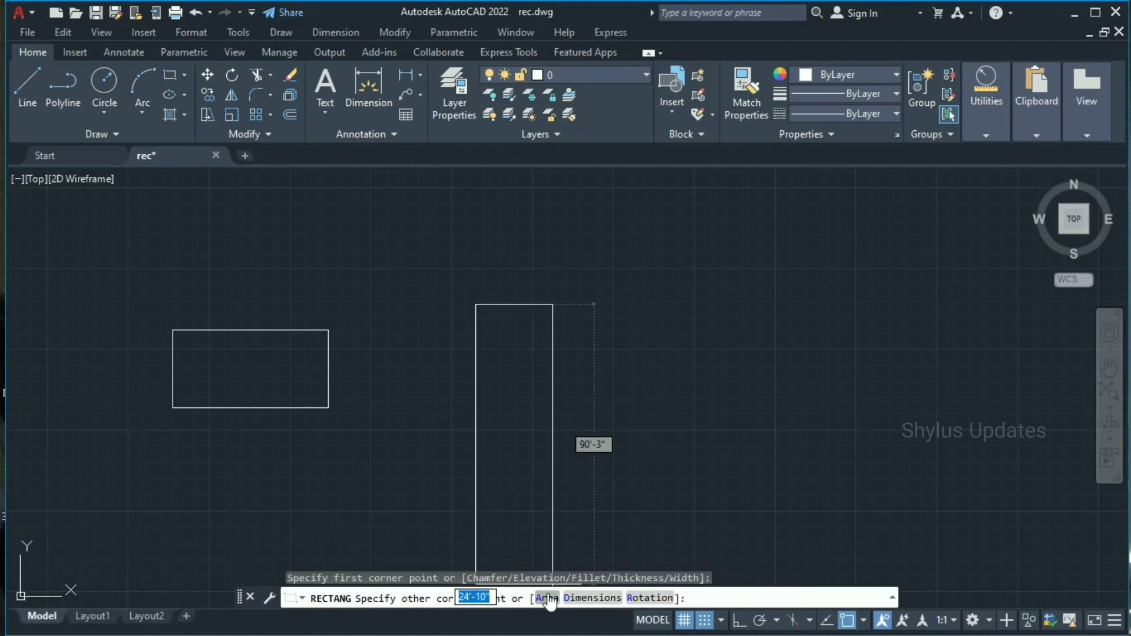
{"action": "left_click", "coordinate": [547, 598]}
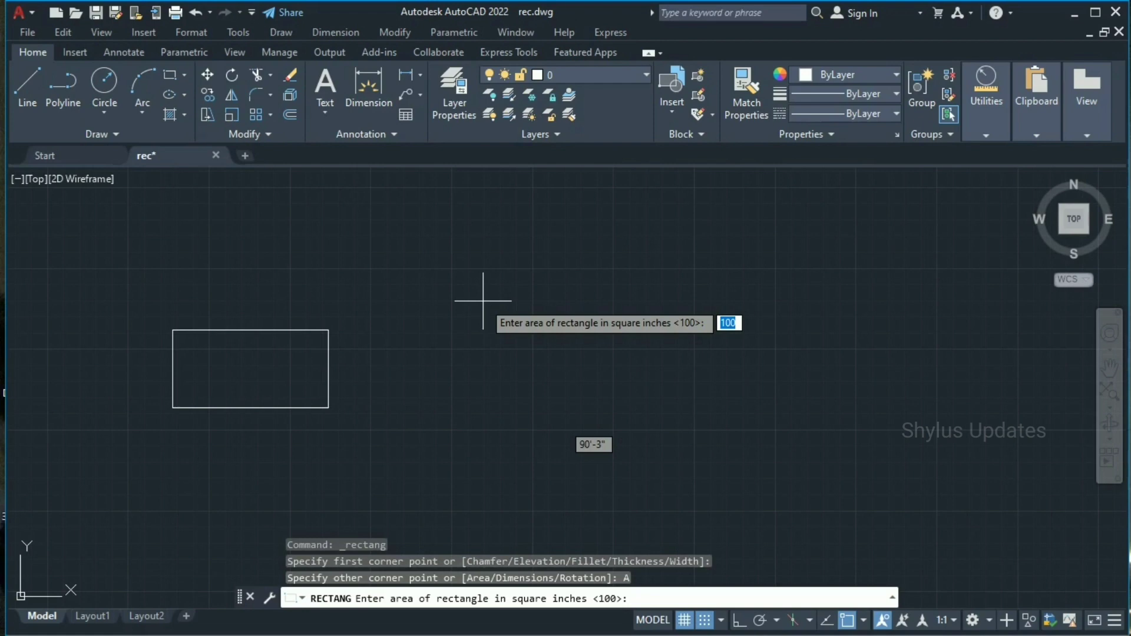
{"action": "type", "text": "2400"}
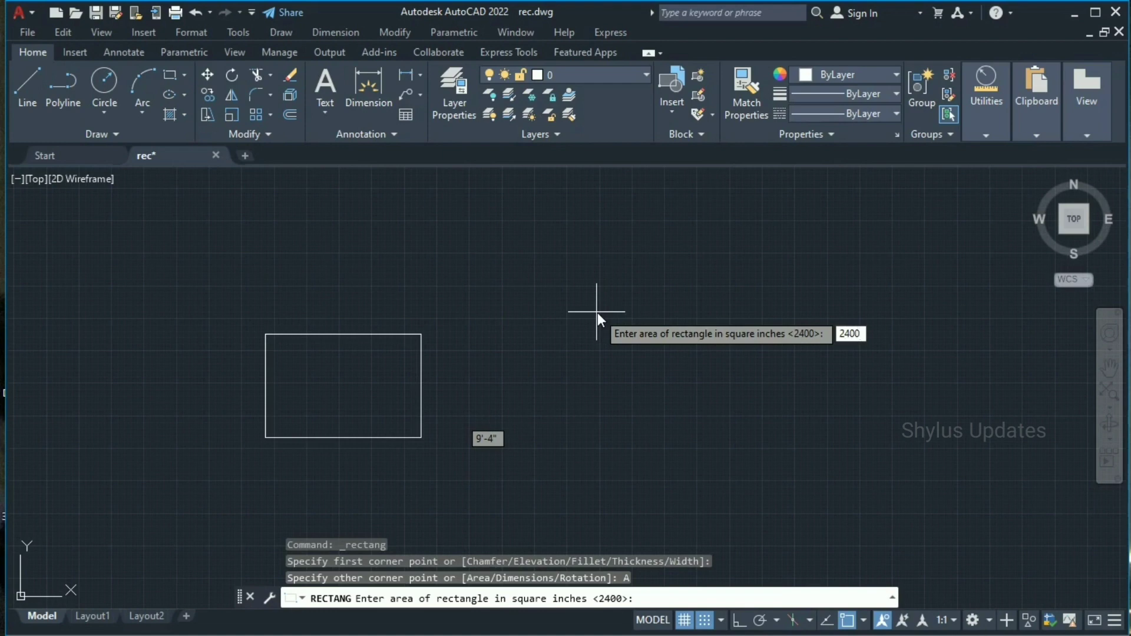
{"action": "key", "text": "Return"}
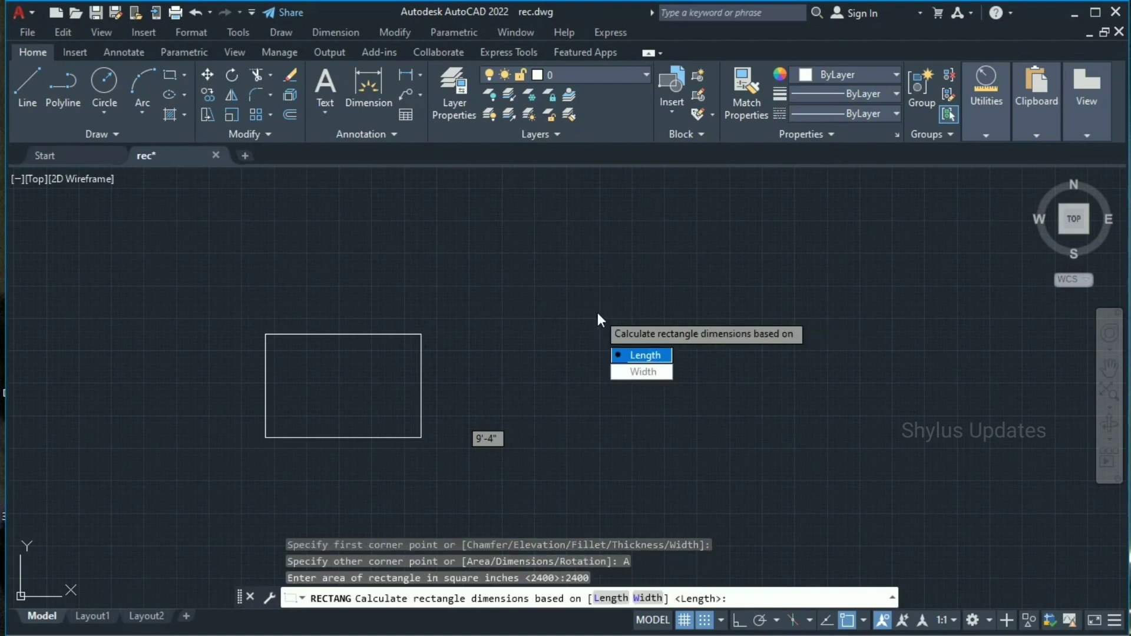
{"action": "left_click", "coordinate": [651, 356]}
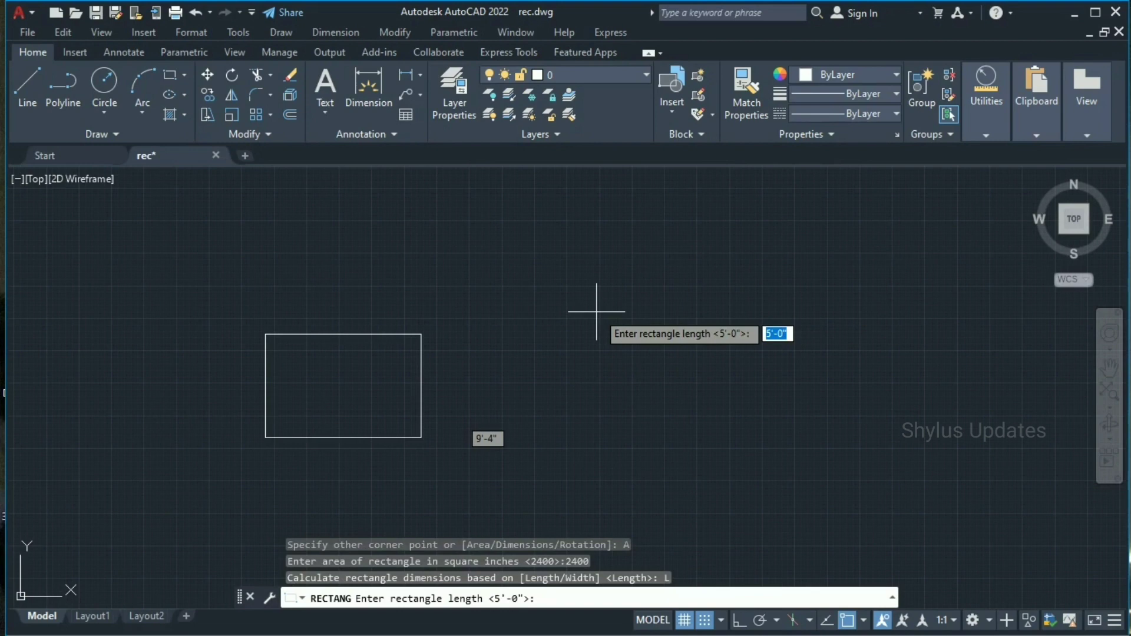
{"action": "type", "text": "60"}
{"action": "key", "text": "Return"}
- Measure the area and perimeter of the new area-based rectangle by picking its four corners and closing at the starting corner
{"action": "scroll", "coordinate": [304, 239], "scroll_direction": "up", "scroll_amount": 2}
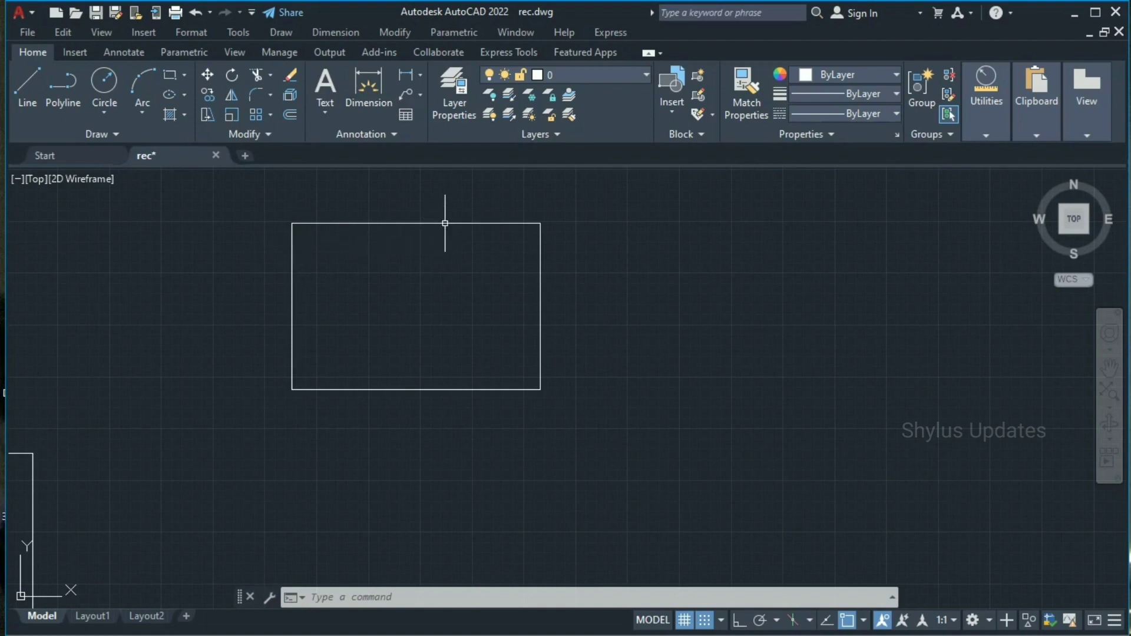
{"action": "mouse_move", "coordinate": [982, 128]}
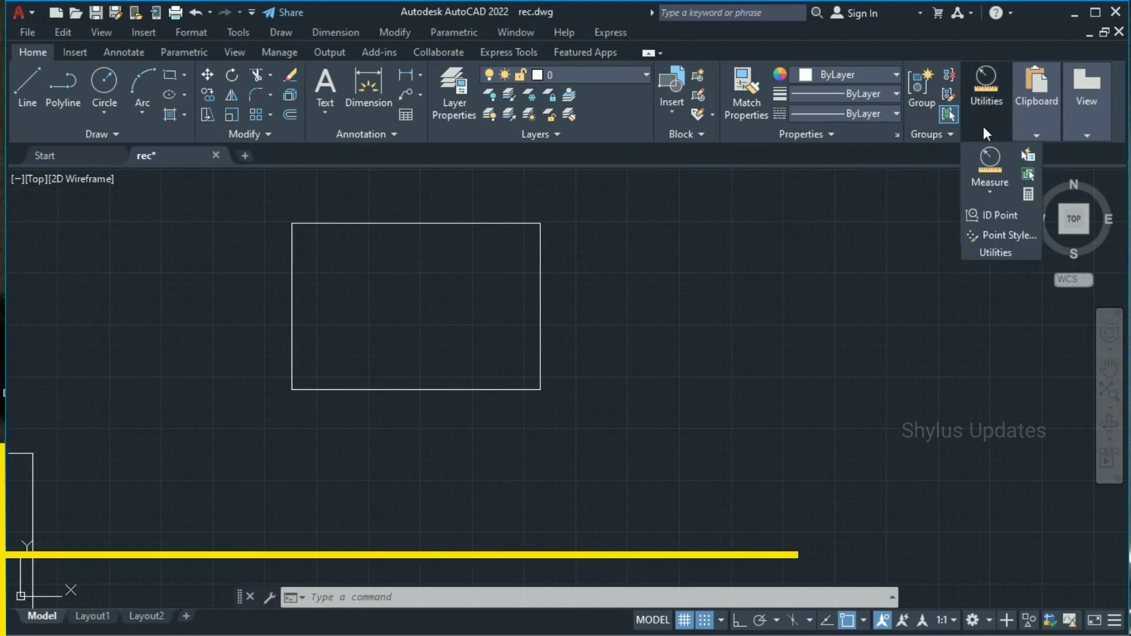
{"action": "left_click", "coordinate": [991, 182]}
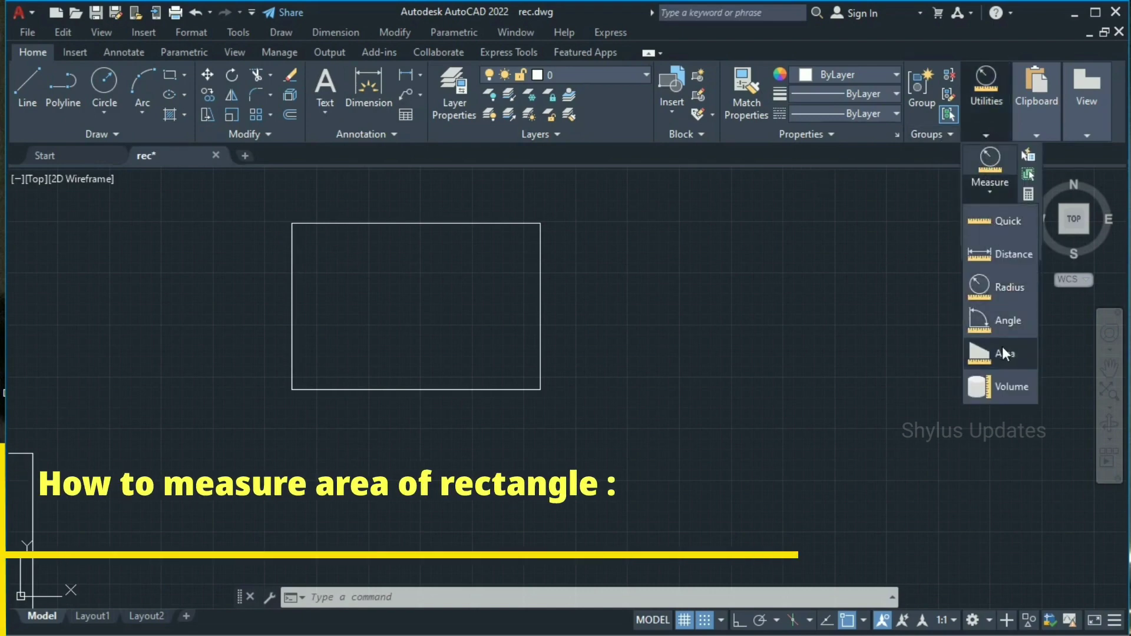
{"action": "left_click", "coordinate": [1002, 347]}
{"action": "left_click", "coordinate": [292, 224]}
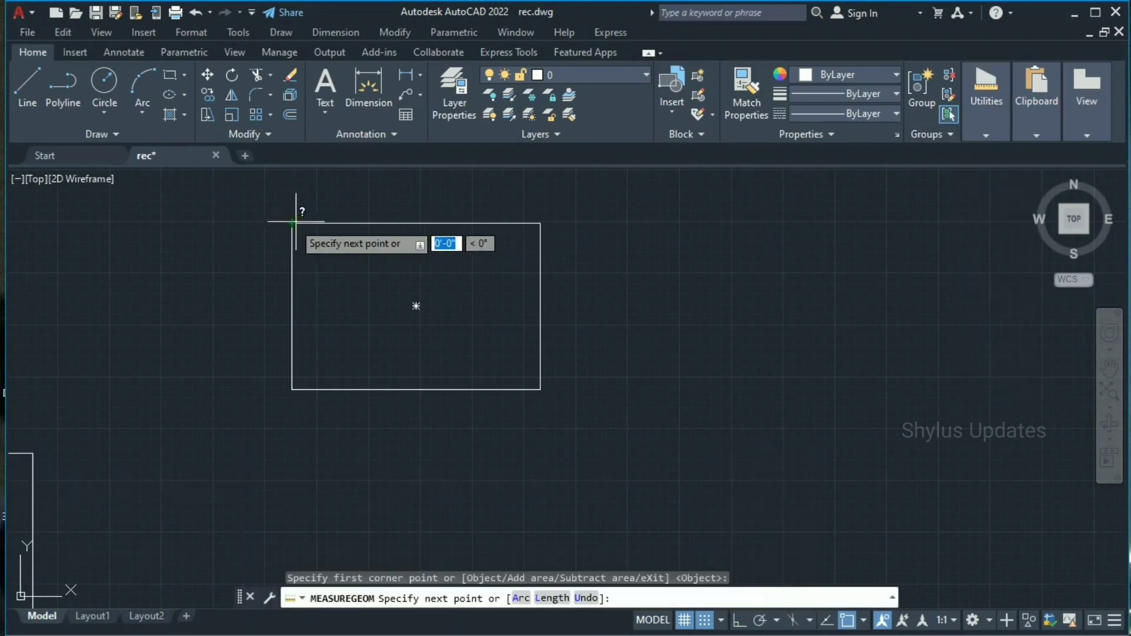
{"action": "left_click", "coordinate": [541, 223]}
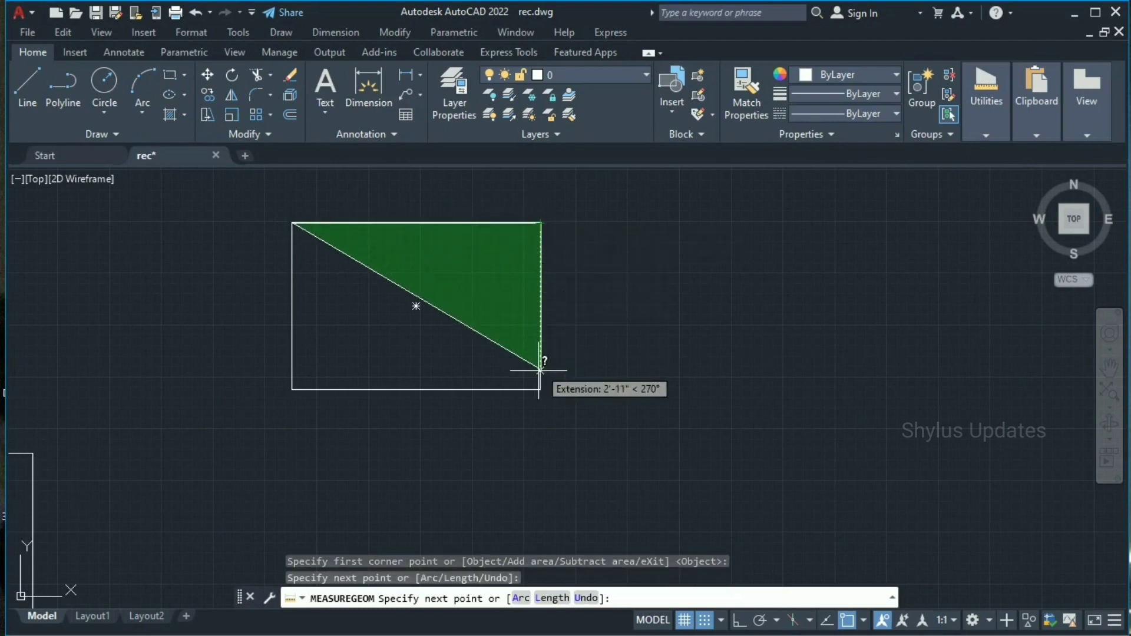
{"action": "left_click", "coordinate": [540, 389]}
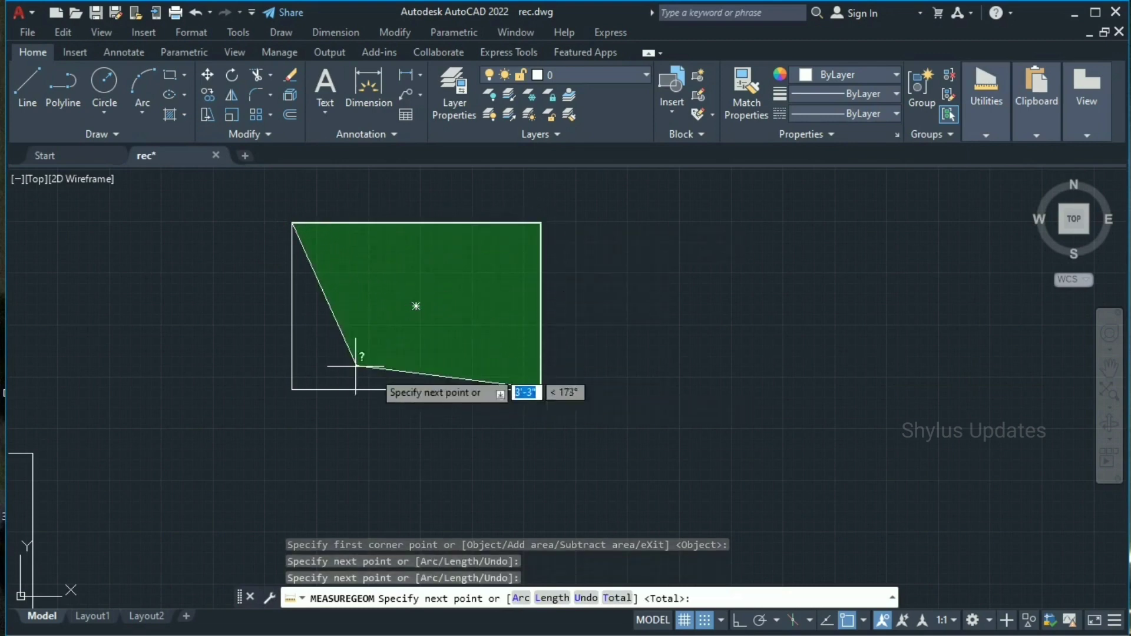
{"action": "left_click", "coordinate": [292, 389]}
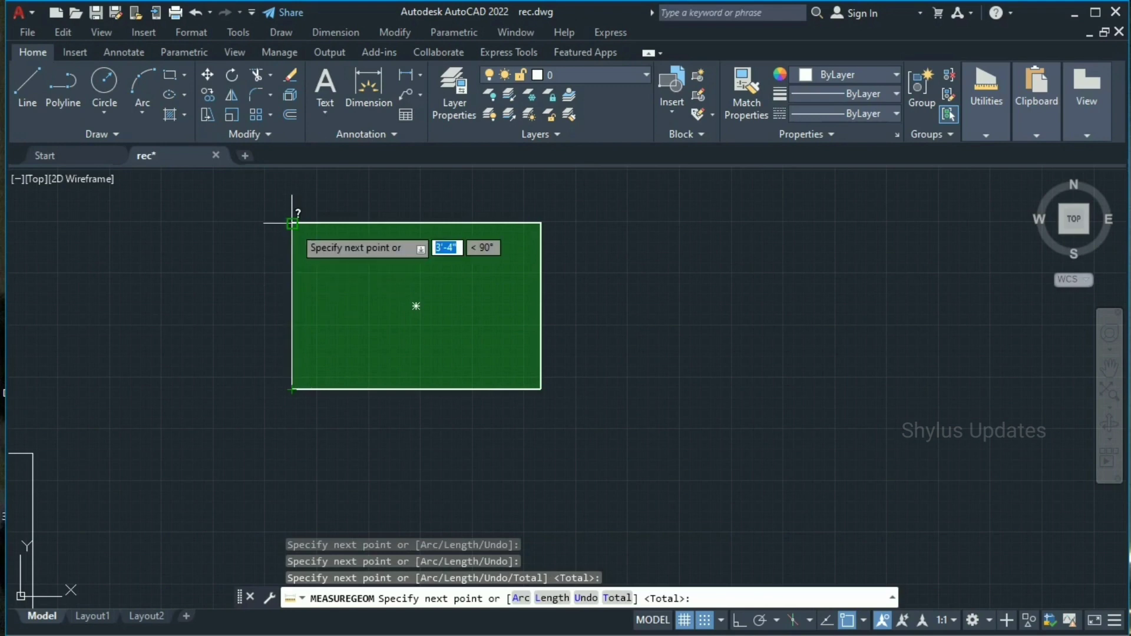
{"action": "left_click", "coordinate": [292, 223]}
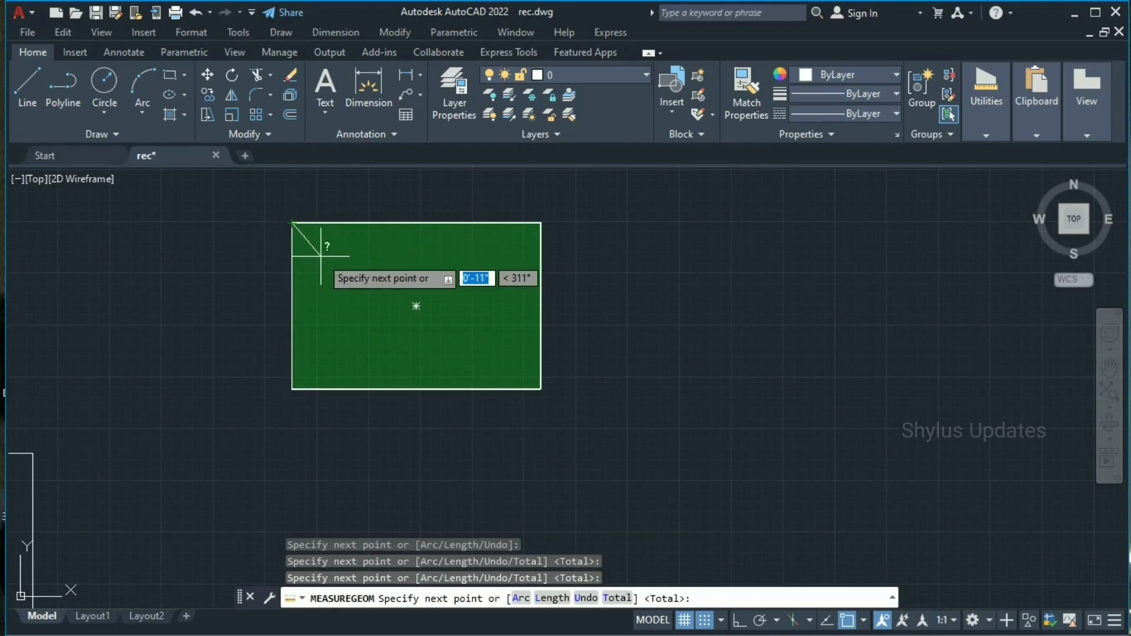
{"action": "key", "text": "Return"}
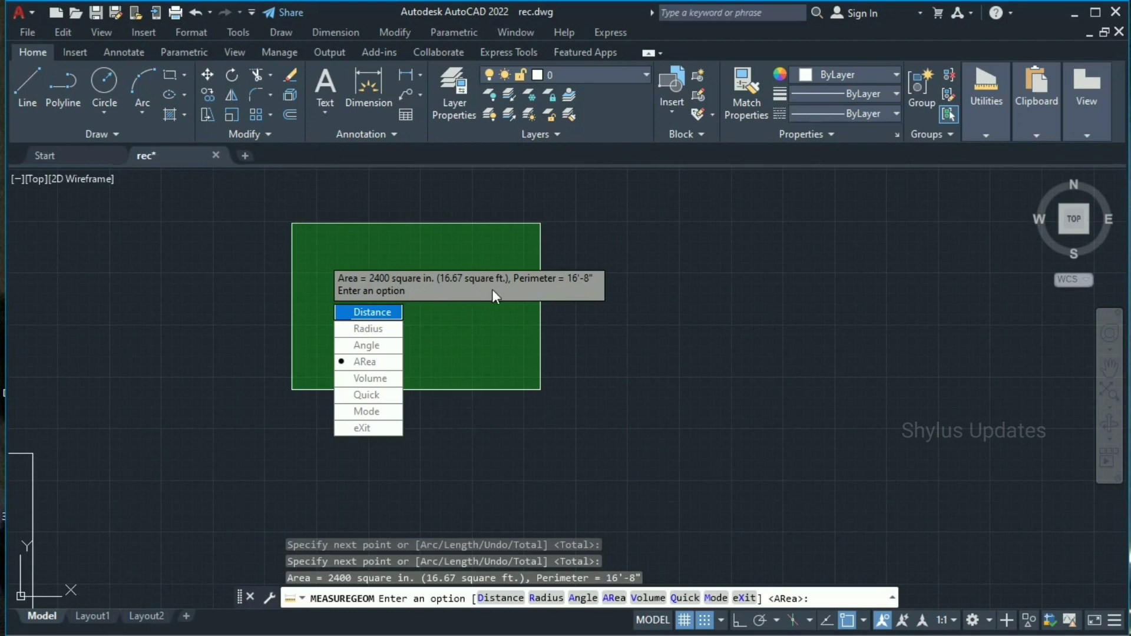
{"action": "key", "text": "Escape"}
{"action": "scroll", "coordinate": [493, 290], "scroll_direction": "down", "scroll_amount": 5}
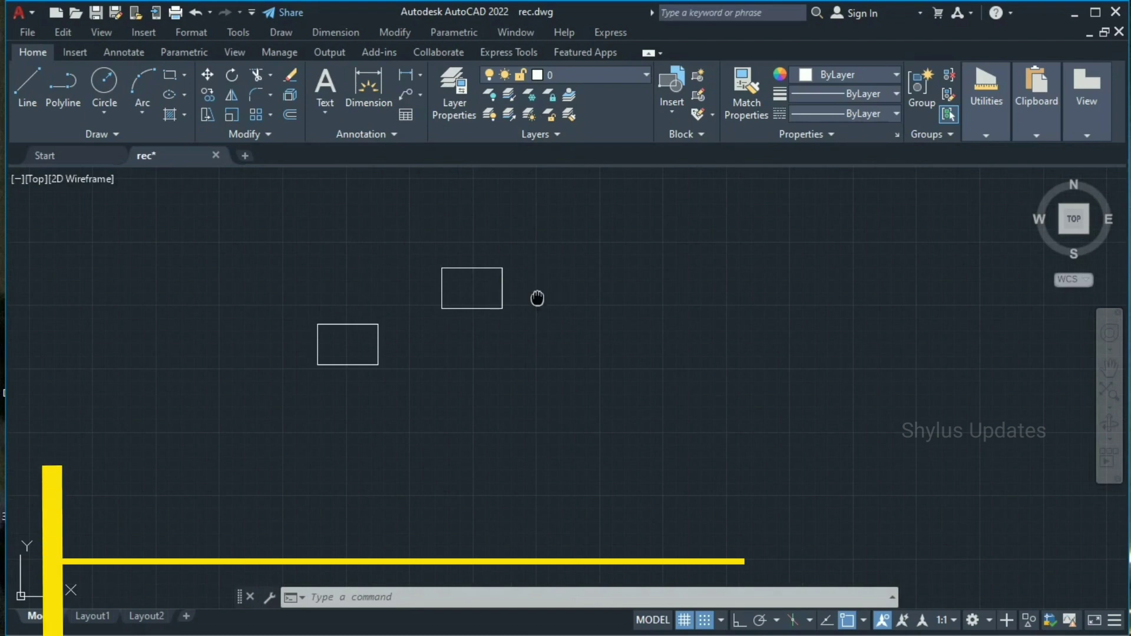
- Draw a rectangle to the right of the existing two with the Dimensions option, 50' long and 25' wide, and quick-measure its sides with MEASUREGEOM
{"action": "middle_click_drag", "start_coordinate": [537, 298], "coordinate": [301, 336]}
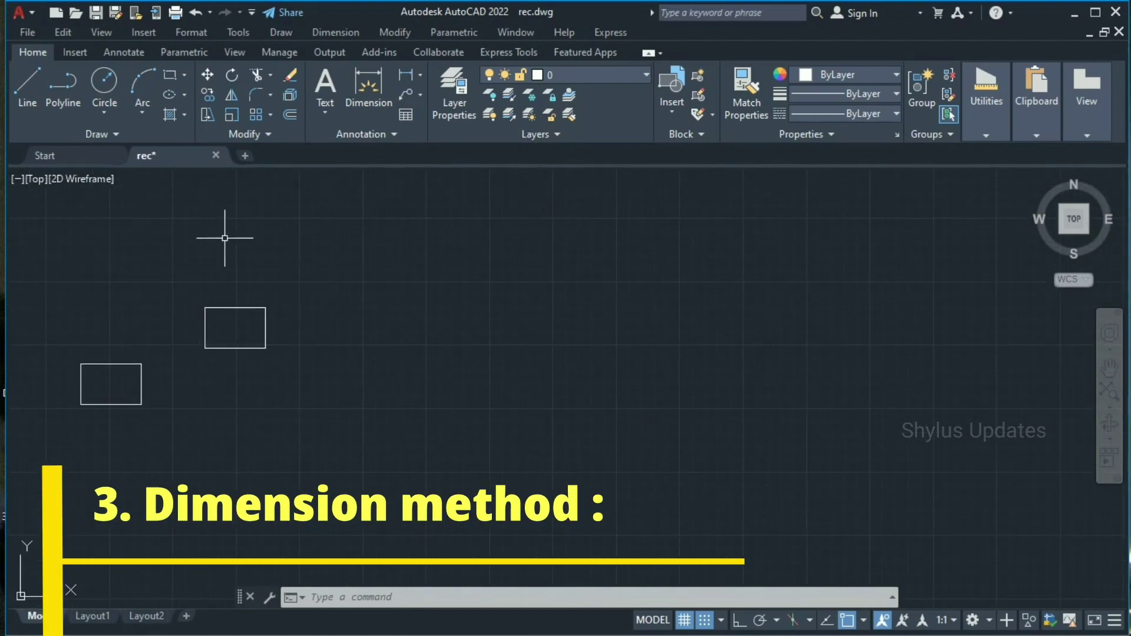
{"action": "left_click", "coordinate": [169, 74]}
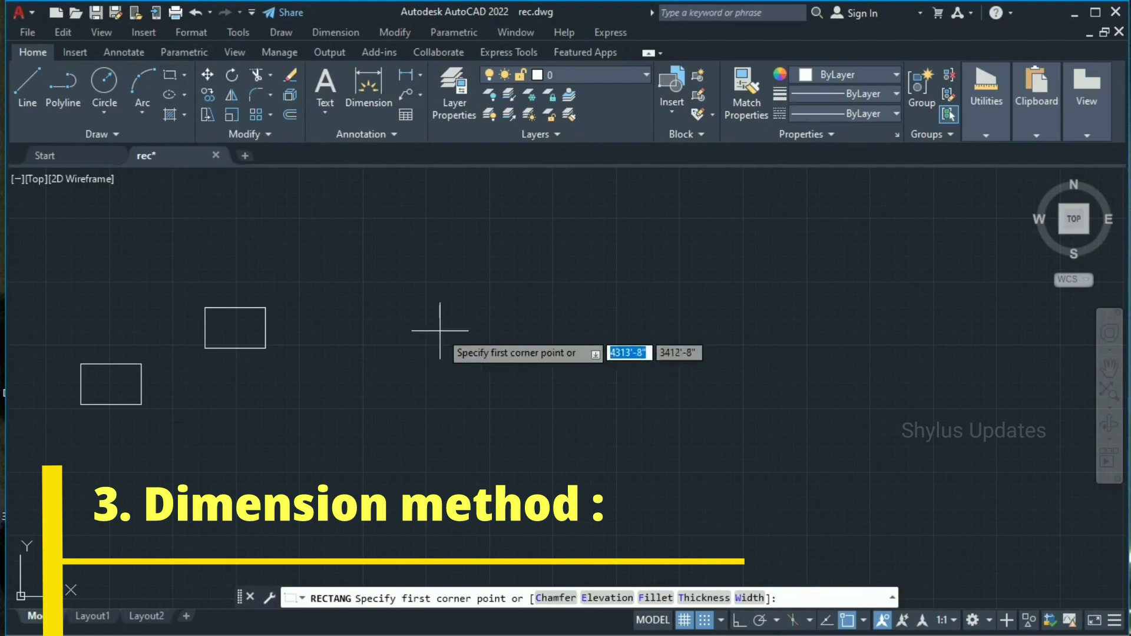
{"action": "left_click", "coordinate": [430, 254]}
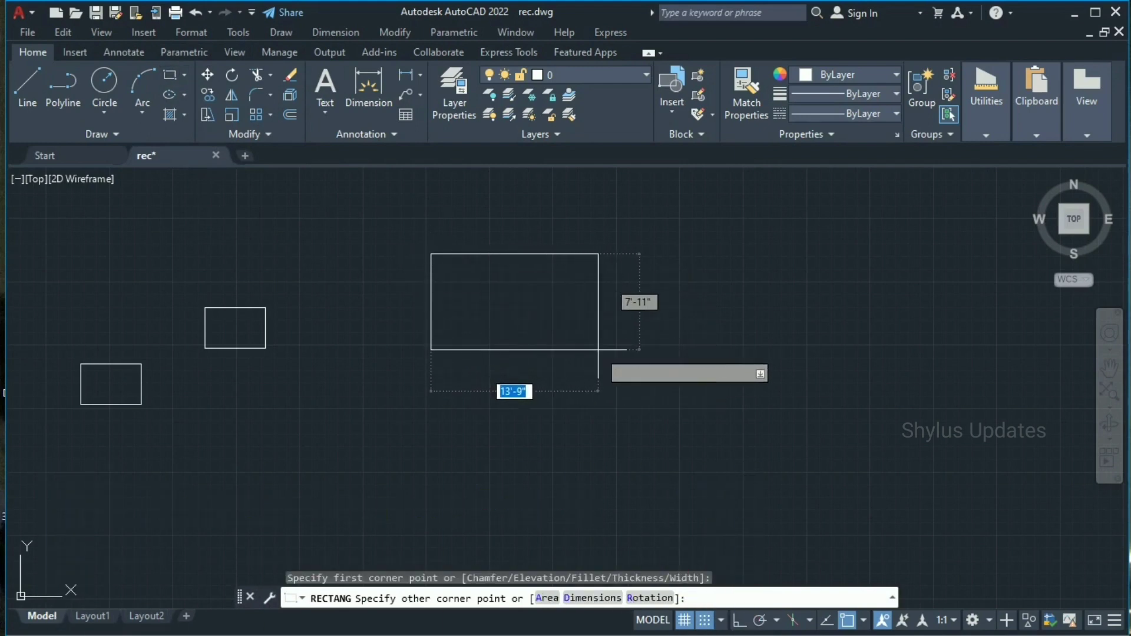
{"action": "type", "text": "D"}
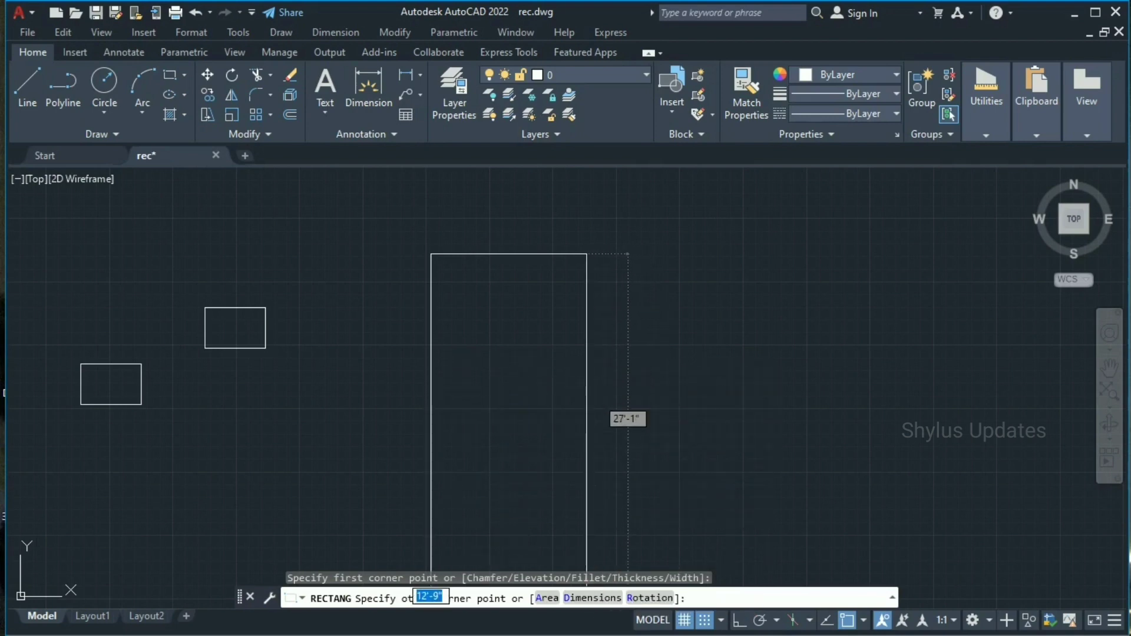
{"action": "key", "text": "Return"}
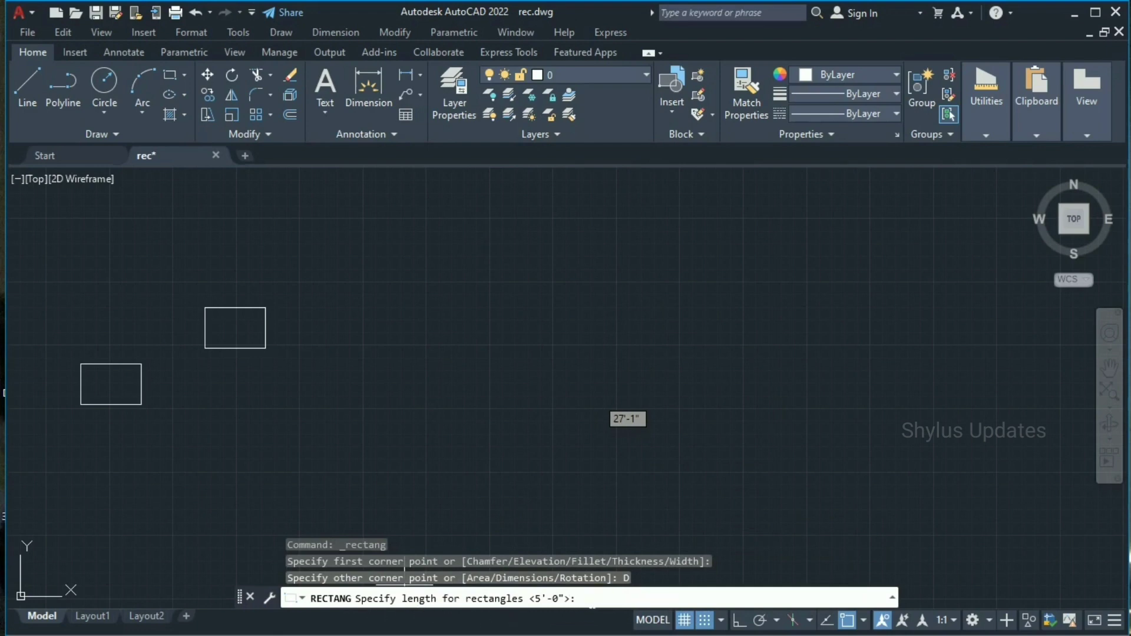
{"action": "type", "text": "10'"}
{"action": "key", "text": "Return"}
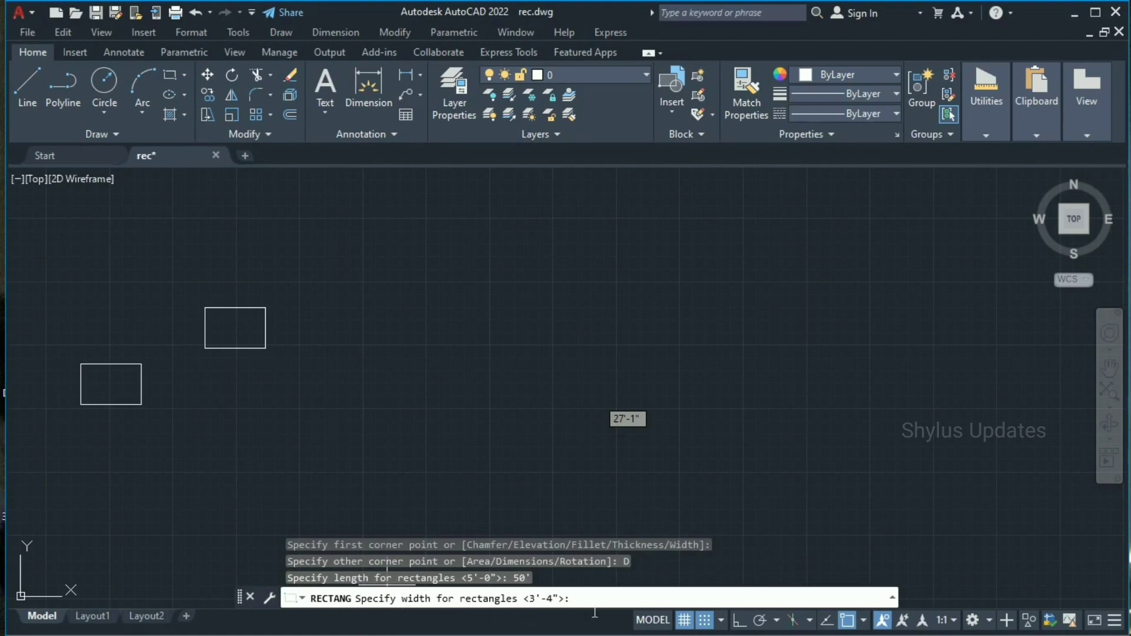
{"action": "type", "text": "25"}
{"action": "key", "text": "Return"}
{"action": "scroll", "coordinate": [239, 433], "scroll_direction": "down", "scroll_amount": 4}
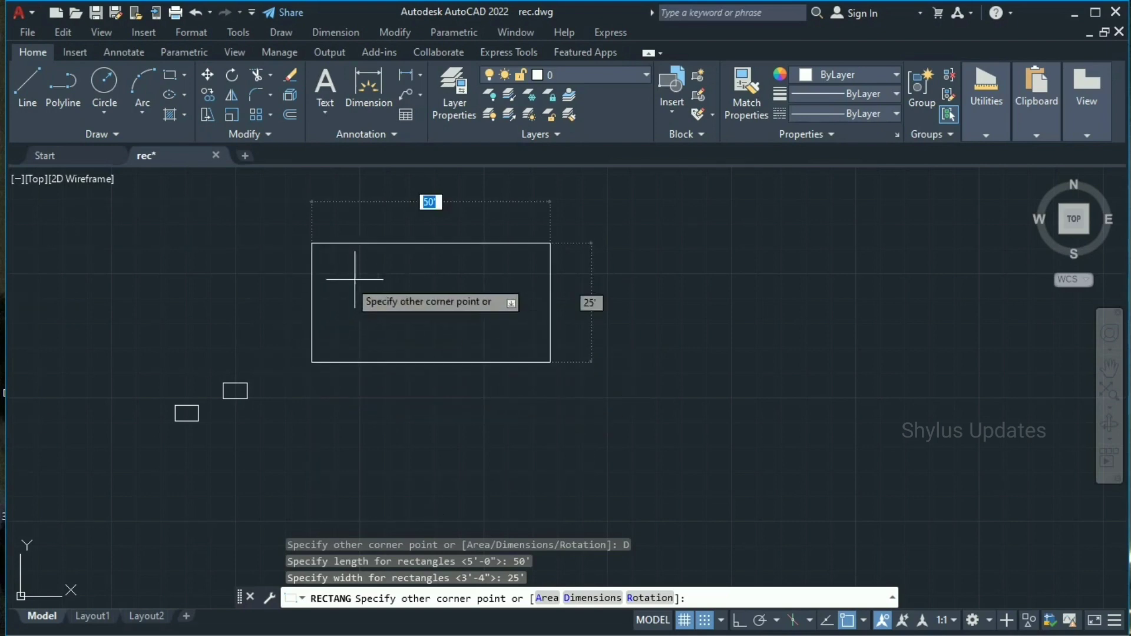
{"action": "left_click", "coordinate": [377, 320]}
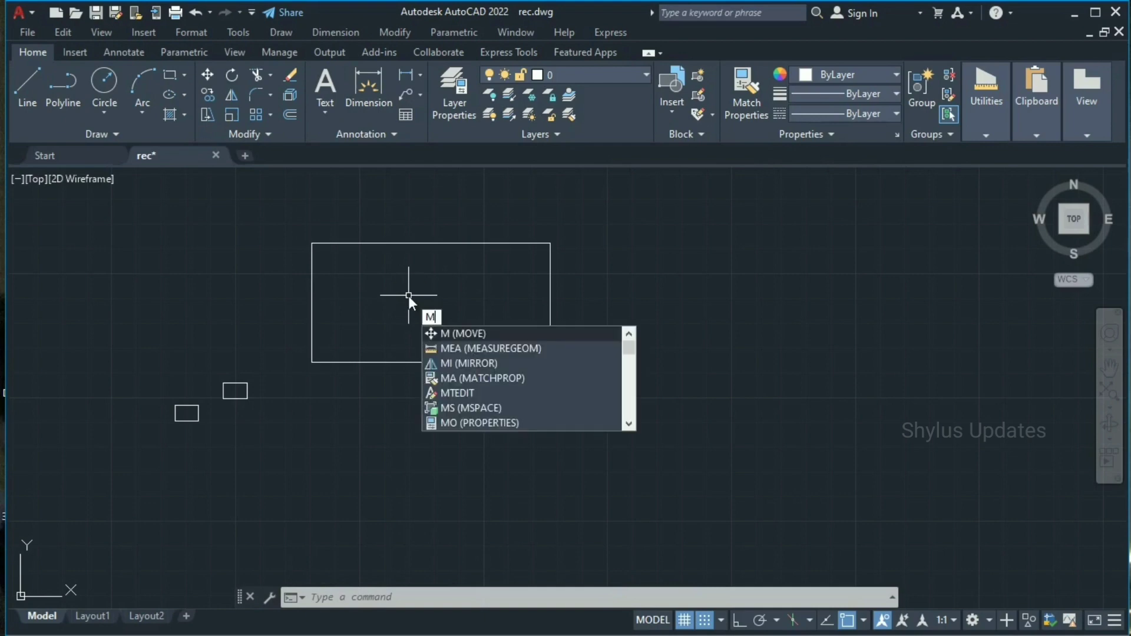
{"action": "type", "text": "Ea"}
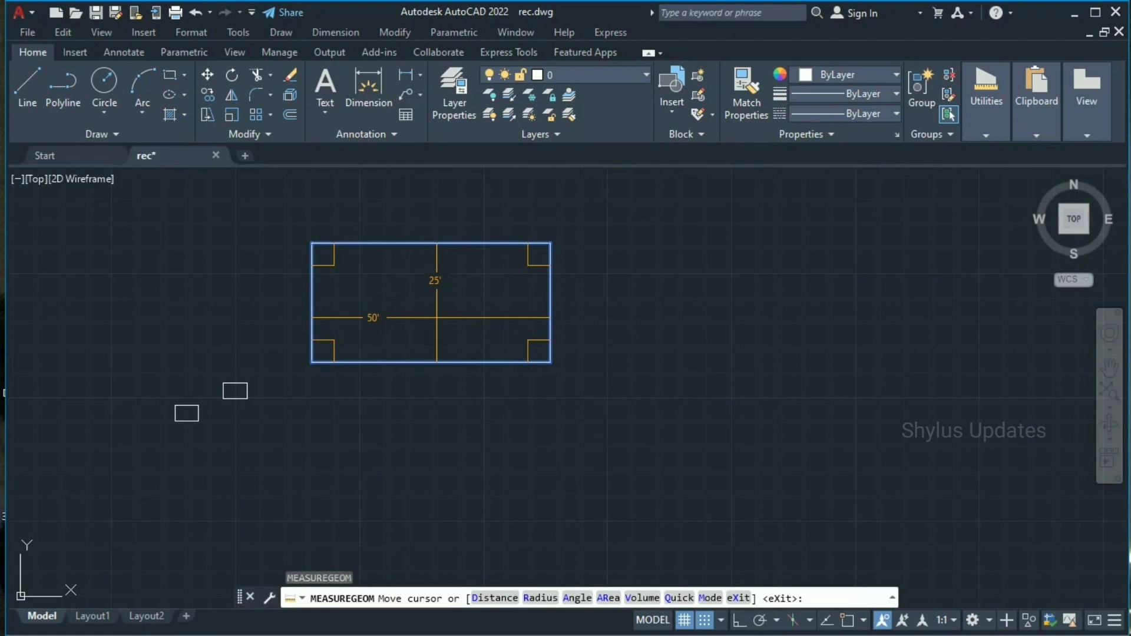
- Start another rectangle from a corner on the right edge of the large rectangle, using the Area option
{"action": "left_click", "coordinate": [169, 75]}
{"action": "left_click", "coordinate": [548, 328]}
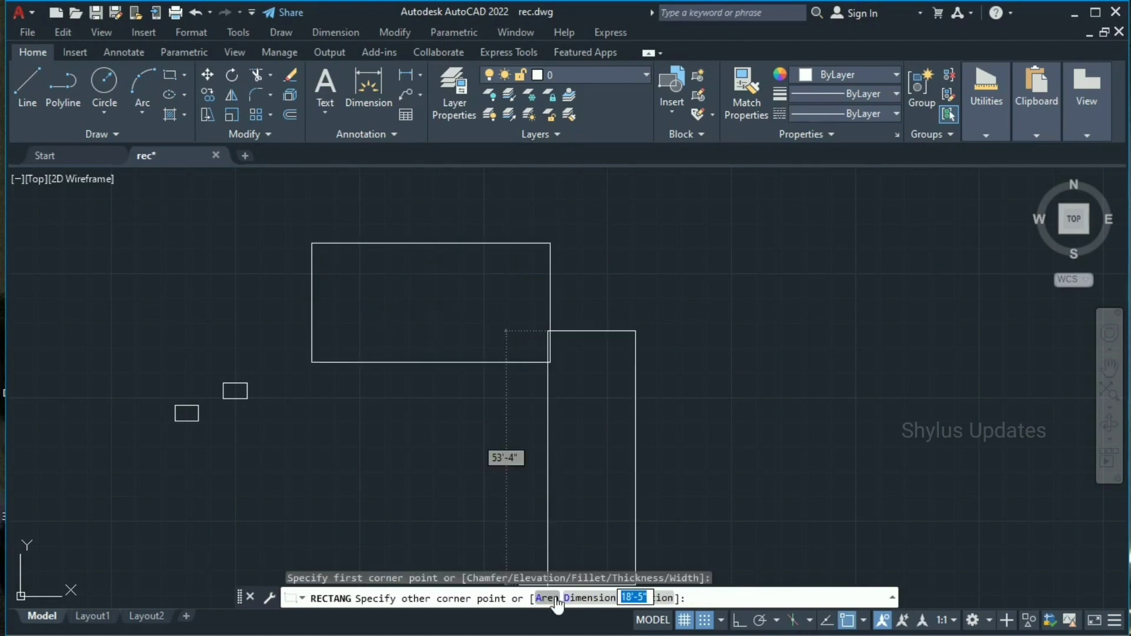
{"action": "type", "text": "A"}
{"action": "key", "text": "Return"}
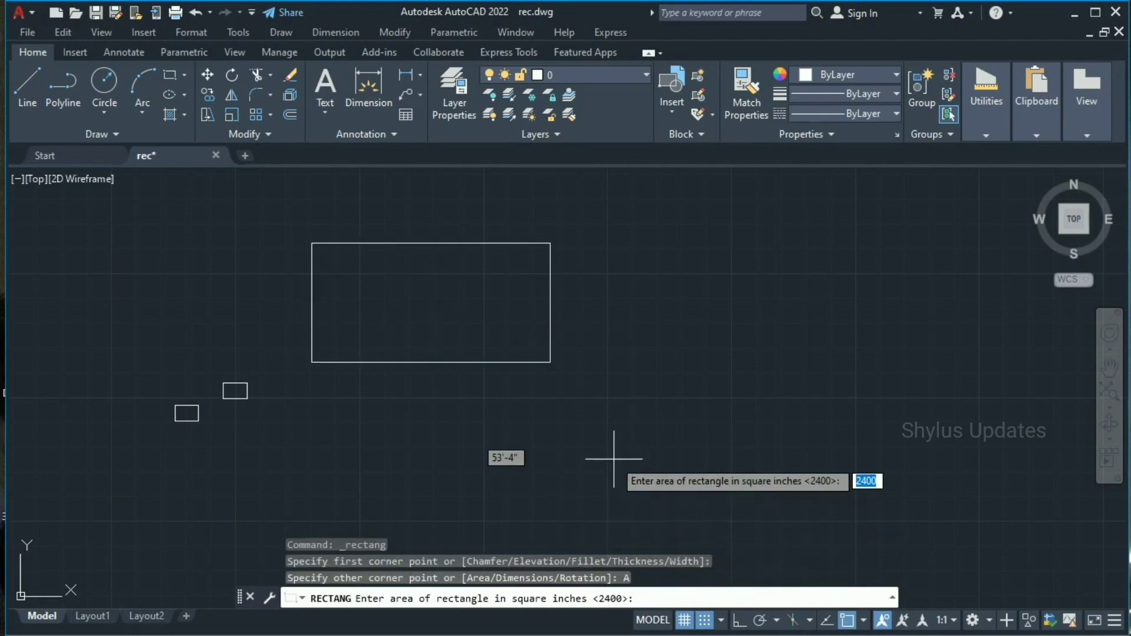